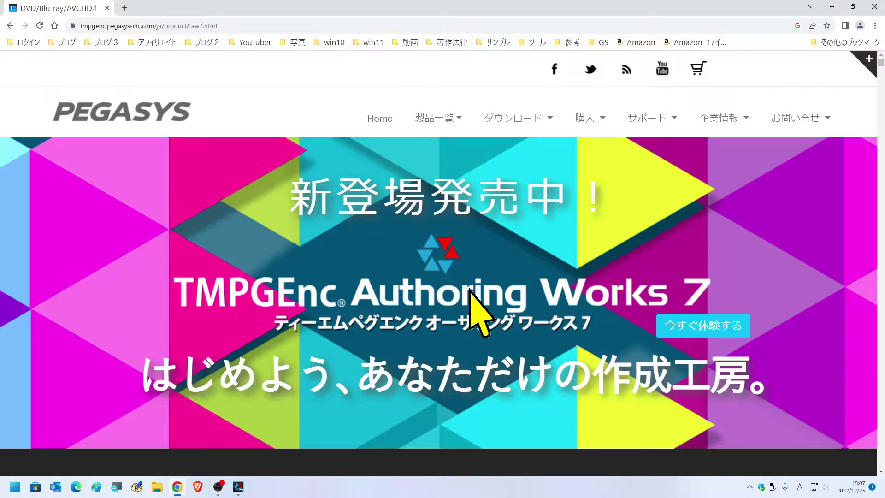
Step: Read the TMPGEnc Authoring Works 7 product overview down to the section on newly supported input formats
{"action": "scroll", "coordinate": [469, 287], "scroll_direction": "down", "scroll_amount": 10}
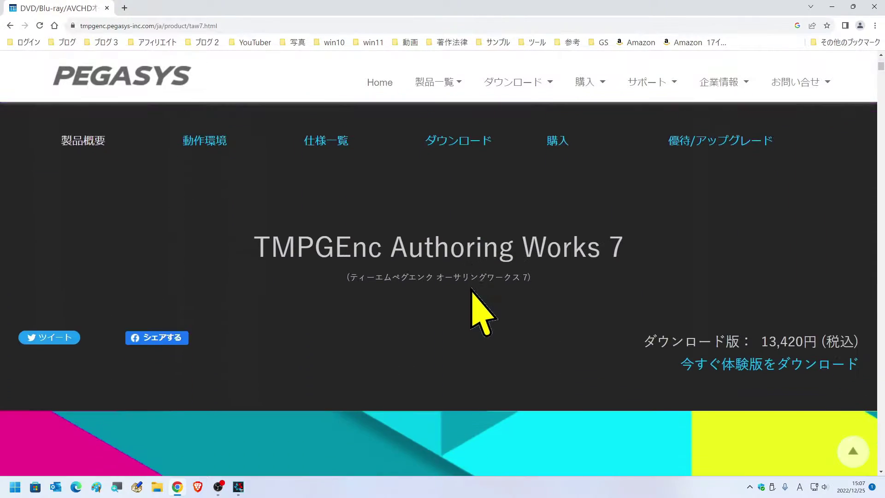
{"action": "scroll", "coordinate": [470, 289], "scroll_direction": "down", "scroll_amount": 1}
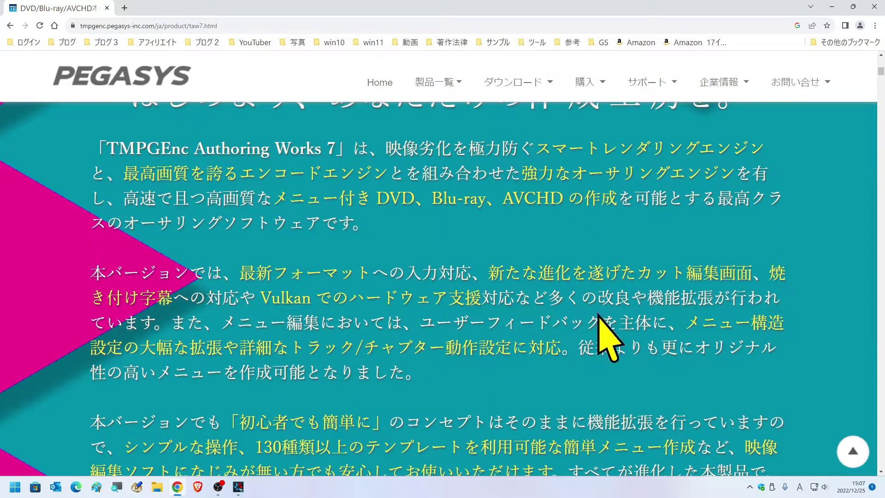
{"action": "scroll", "coordinate": [417, 224], "scroll_direction": "down", "scroll_amount": 4}
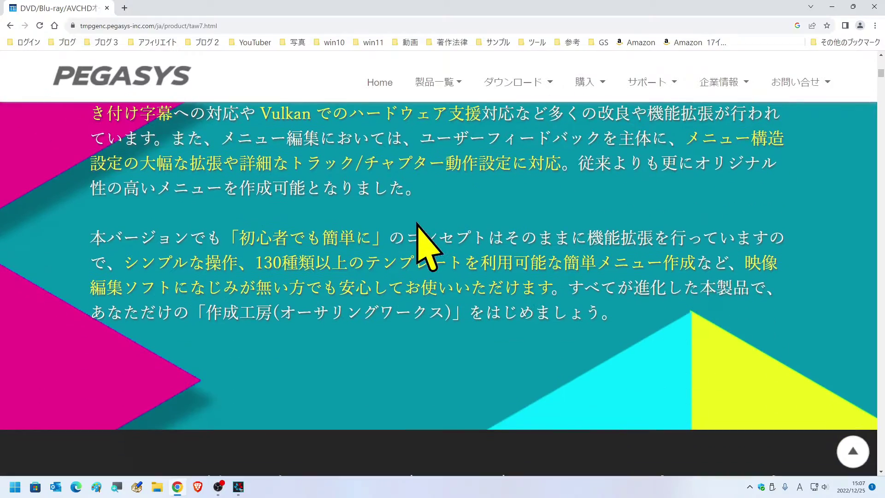
{"action": "scroll", "coordinate": [449, 265], "scroll_direction": "down", "scroll_amount": 10}
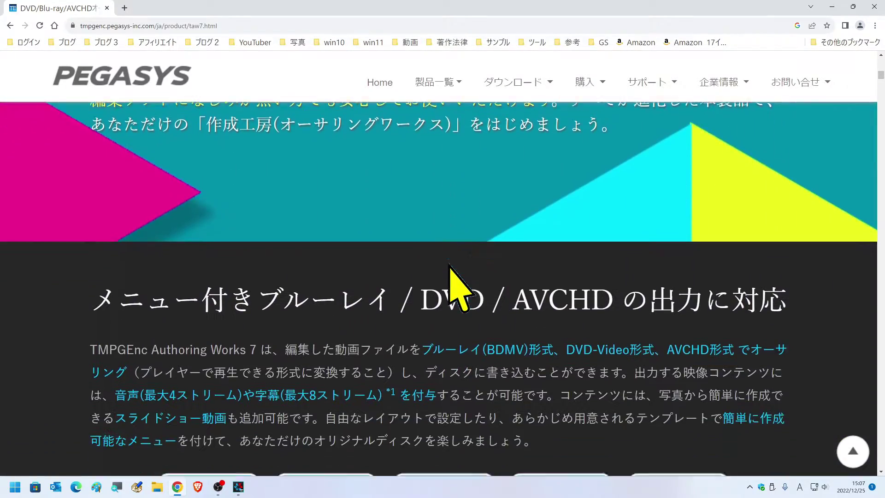
{"action": "scroll", "coordinate": [449, 272], "scroll_direction": "down", "scroll_amount": 20}
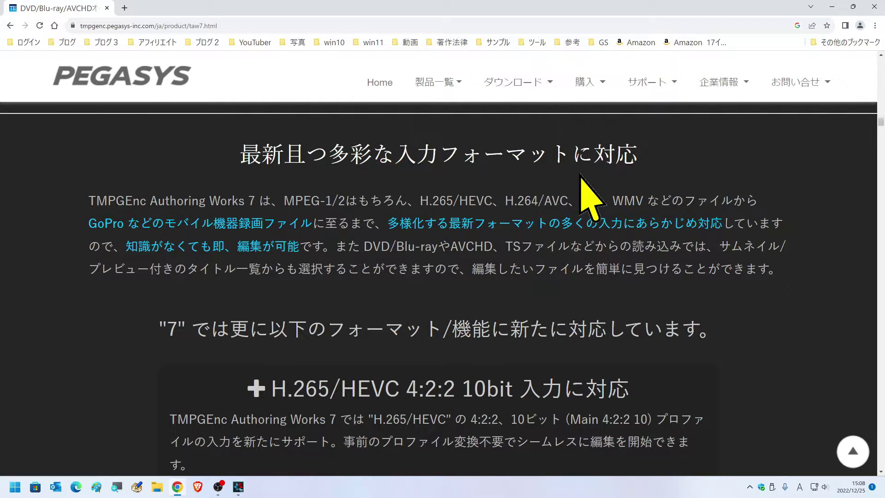
{"action": "scroll", "coordinate": [484, 249], "scroll_direction": "down", "scroll_amount": 3}
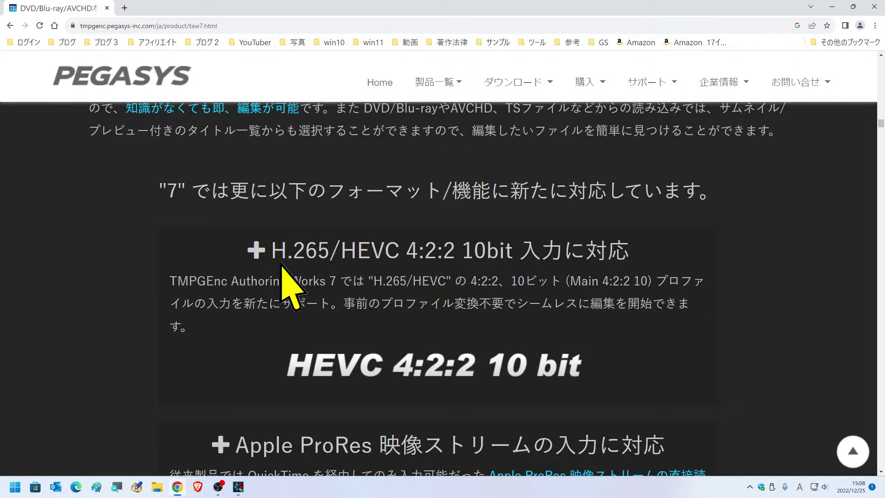
Step: Review the new input format sections, highlighting the H.265/HEVC 4:2:2 10bit, Apple ProRes and Canon Cinema Raw Light headings
{"action": "left_click_drag", "start_coordinate": [272, 258], "coordinate": [510, 247]}
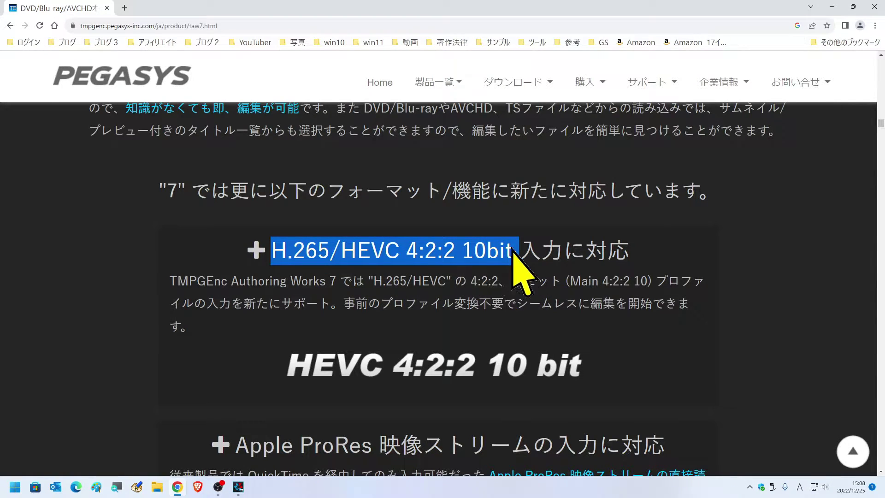
{"action": "scroll", "coordinate": [253, 247], "scroll_direction": "down", "scroll_amount": 5}
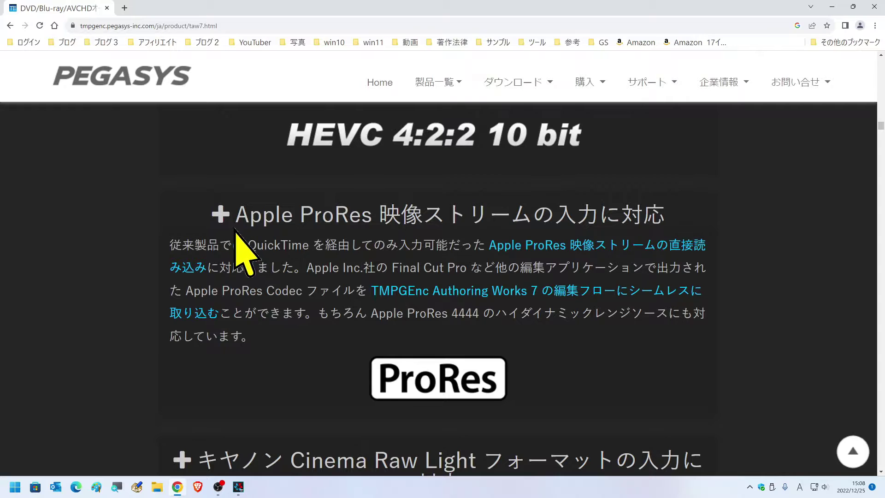
{"action": "left_click_drag", "start_coordinate": [235, 229], "coordinate": [371, 229]}
{"action": "scroll", "coordinate": [372, 229], "scroll_direction": "down", "scroll_amount": 4}
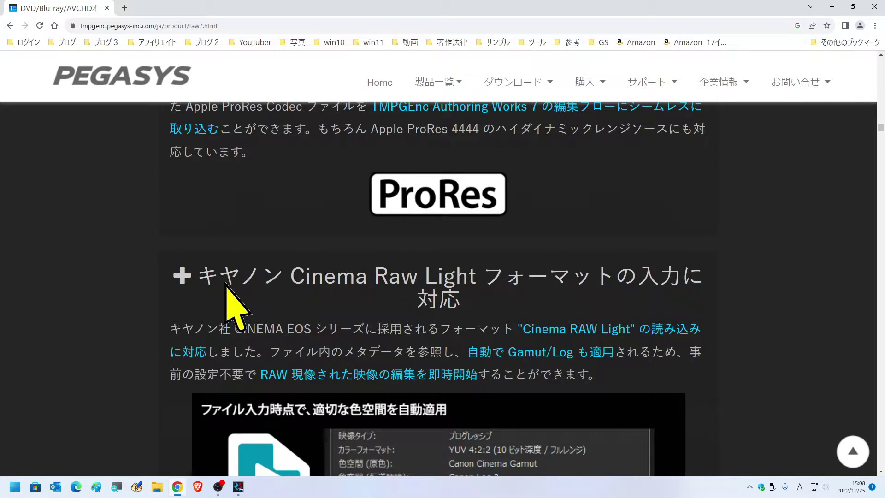
{"action": "left_click_drag", "start_coordinate": [207, 287], "coordinate": [493, 289]}
{"action": "scroll", "coordinate": [405, 316], "scroll_direction": "up", "scroll_amount": 7}
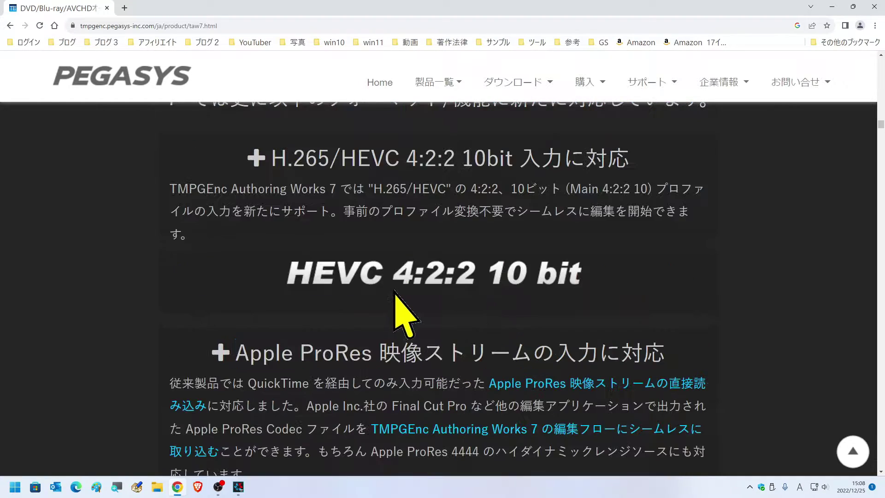
{"action": "left_click_drag", "start_coordinate": [275, 169], "coordinate": [501, 170]}
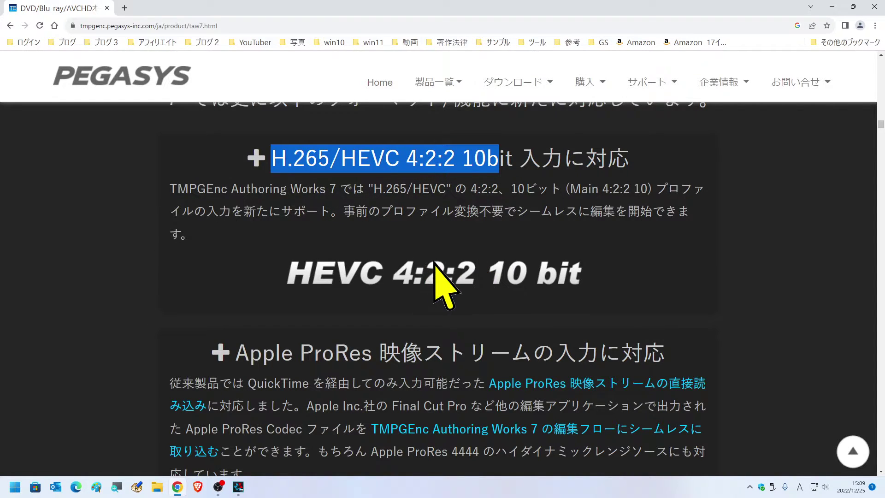
{"action": "scroll", "coordinate": [438, 279], "scroll_direction": "down", "scroll_amount": 5}
{"action": "left_click_drag", "start_coordinate": [237, 134], "coordinate": [370, 136]}
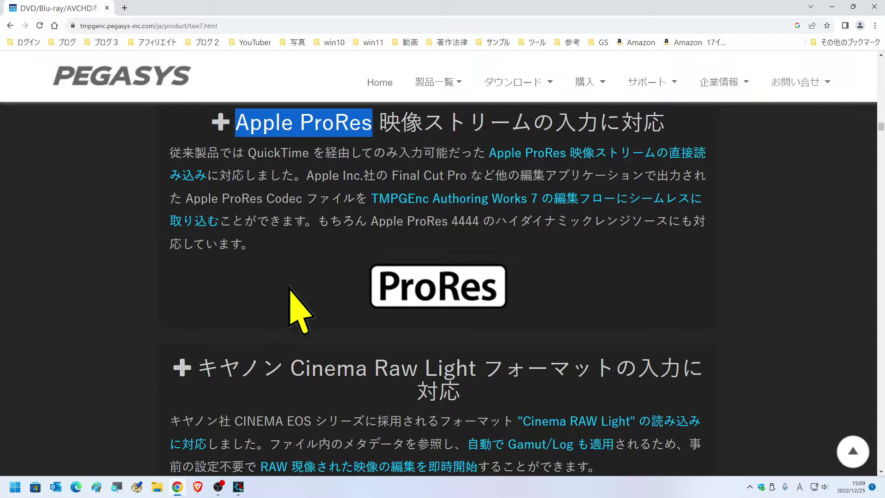
{"action": "scroll", "coordinate": [276, 299], "scroll_direction": "down", "scroll_amount": 2}
{"action": "left_click_drag", "start_coordinate": [200, 281], "coordinate": [405, 295]}
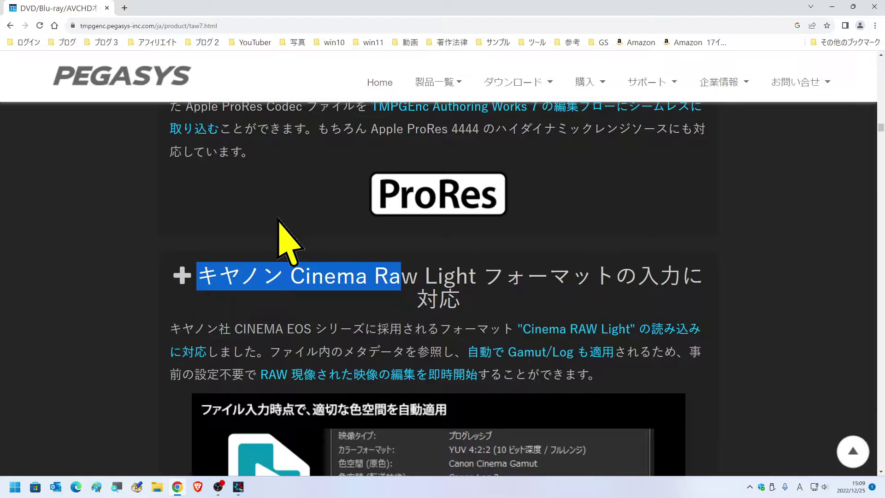
Step: Examine the XAVC HS, GoPro Cineform proxy codec and ALAC audio sections, highlighting each heading
{"action": "scroll", "coordinate": [271, 286], "scroll_direction": "down", "scroll_amount": 10}
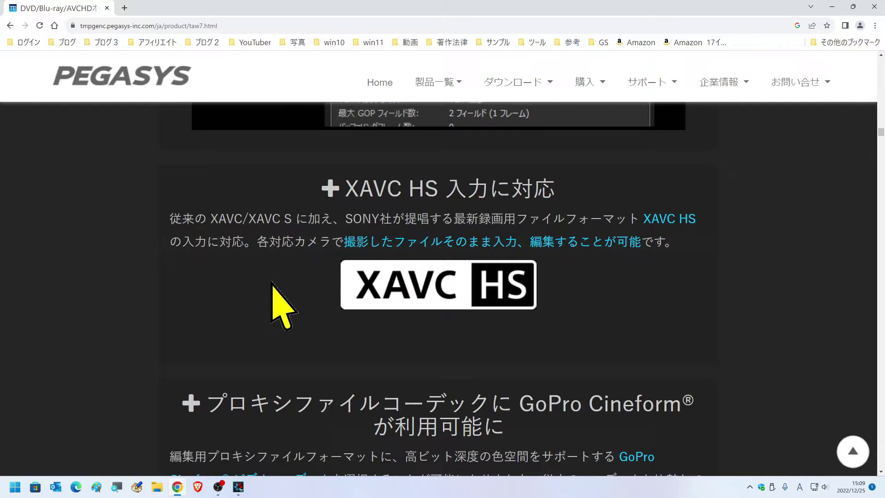
{"action": "left_click_drag", "start_coordinate": [351, 199], "coordinate": [436, 203]}
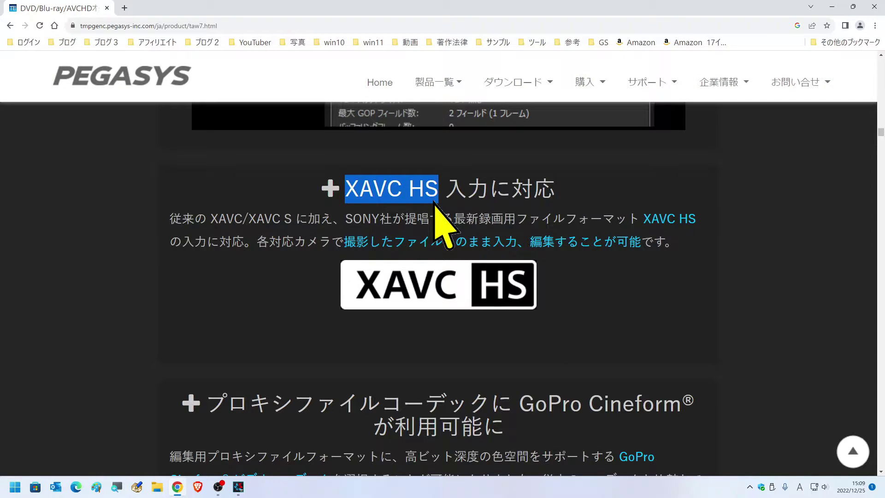
{"action": "scroll", "coordinate": [331, 306], "scroll_direction": "down", "scroll_amount": 5}
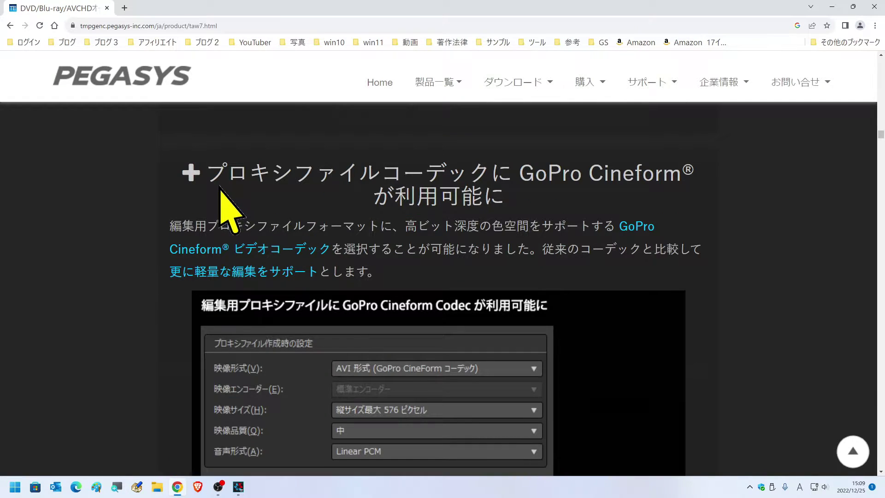
{"action": "left_click_drag", "start_coordinate": [229, 190], "coordinate": [544, 198]}
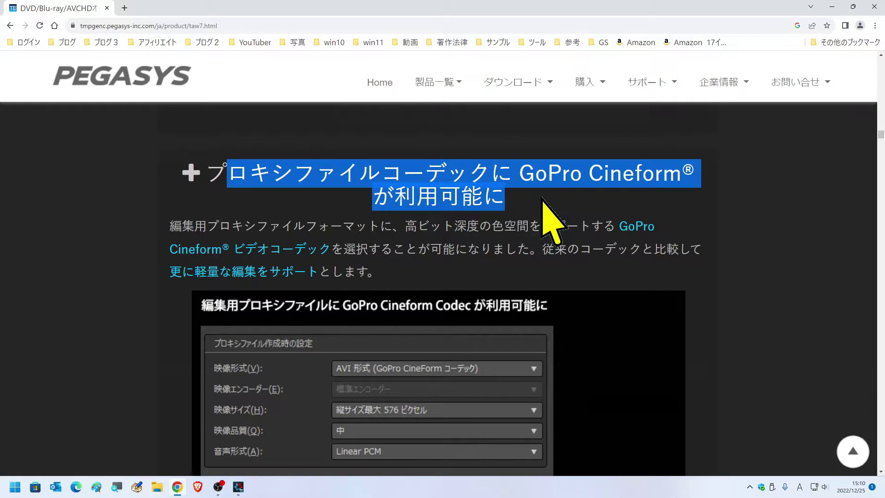
{"action": "scroll", "coordinate": [388, 350], "scroll_direction": "down", "scroll_amount": 1}
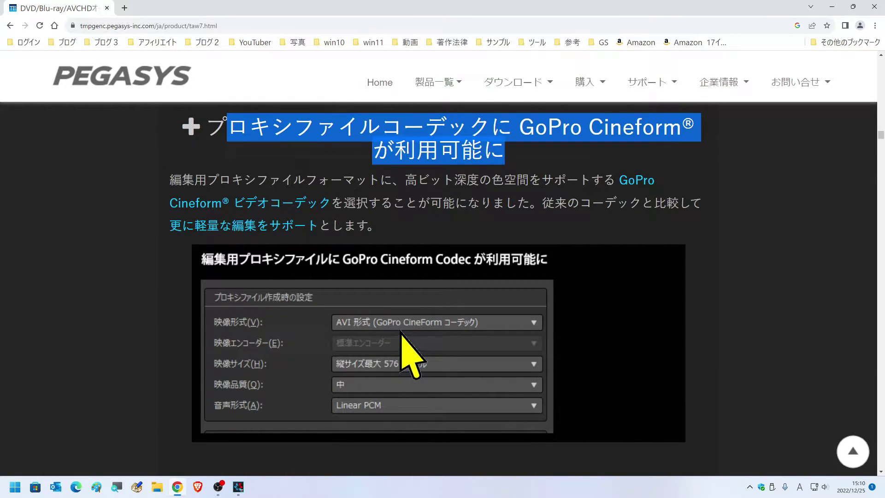
{"action": "scroll", "coordinate": [396, 327], "scroll_direction": "down", "scroll_amount": 7}
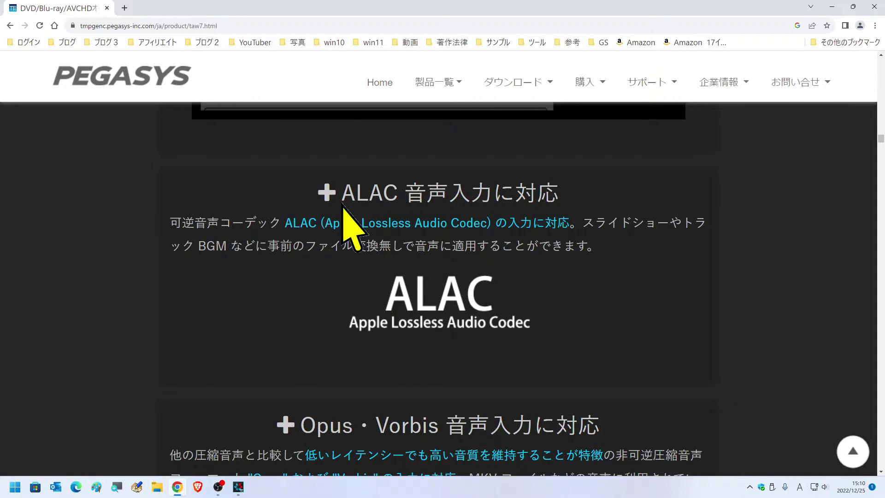
{"action": "left_click_drag", "start_coordinate": [345, 204], "coordinate": [405, 206]}
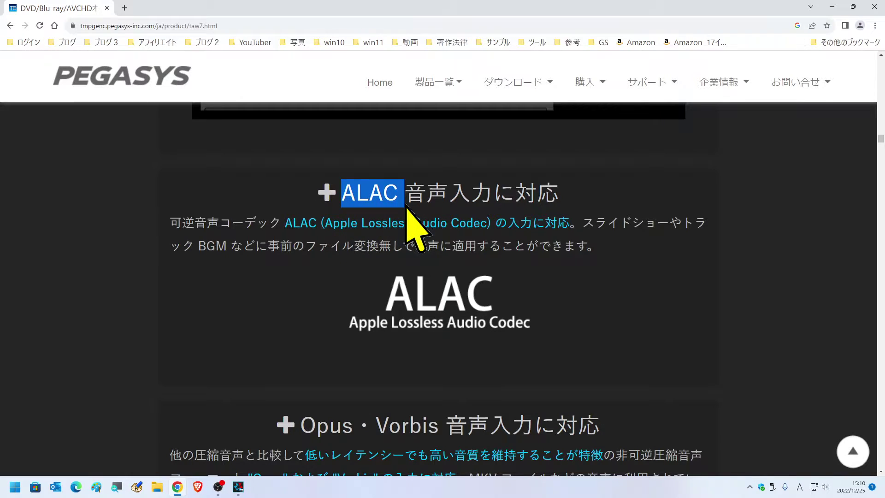
{"action": "left_click", "coordinate": [310, 302]}
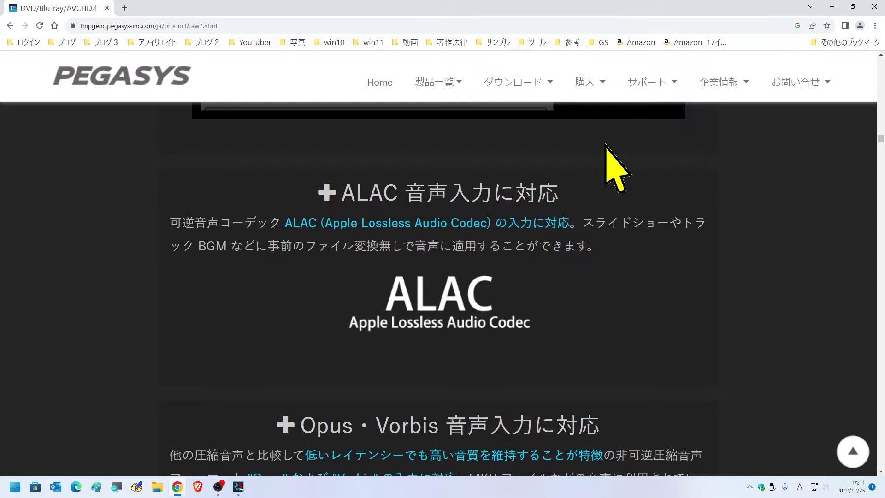
Step: Open the TMPGEnc Authoring Works 7 purchase page and examine the prices of the regular, preferential and upgrade download editions
{"action": "left_click", "coordinate": [582, 85]}
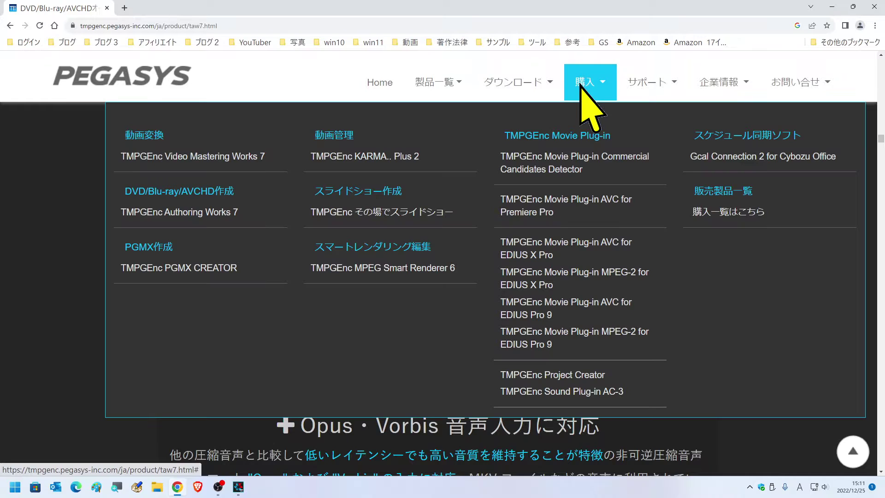
{"action": "left_click", "coordinate": [185, 212]}
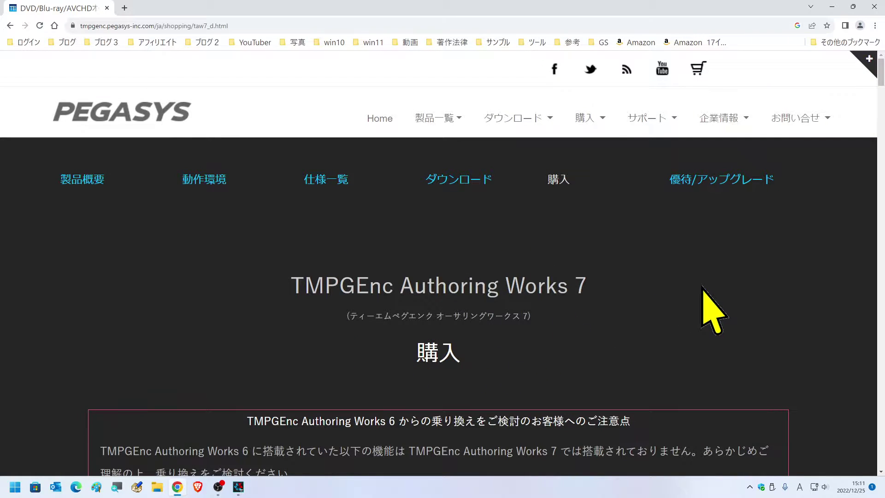
{"action": "scroll", "coordinate": [645, 291], "scroll_direction": "down", "scroll_amount": 10}
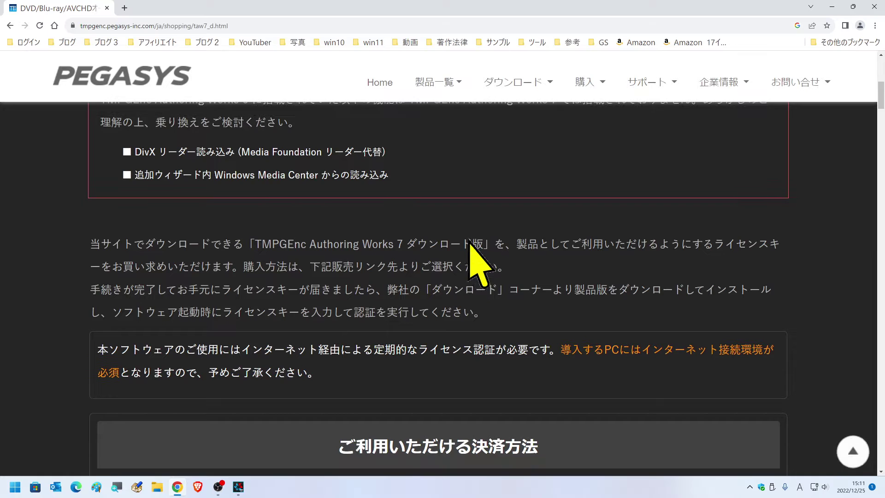
{"action": "scroll", "coordinate": [469, 240], "scroll_direction": "down", "scroll_amount": 4}
{"action": "scroll", "coordinate": [518, 240], "scroll_direction": "down", "scroll_amount": 5}
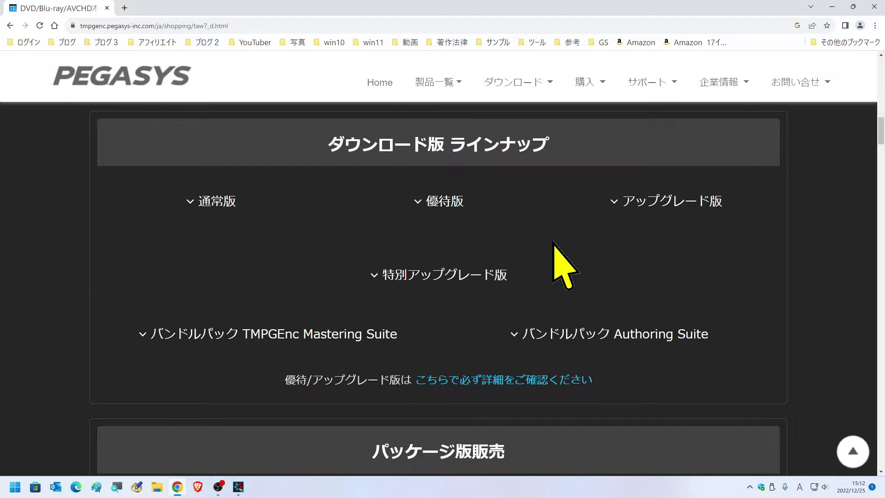
{"action": "scroll", "coordinate": [564, 265], "scroll_direction": "down", "scroll_amount": 15}
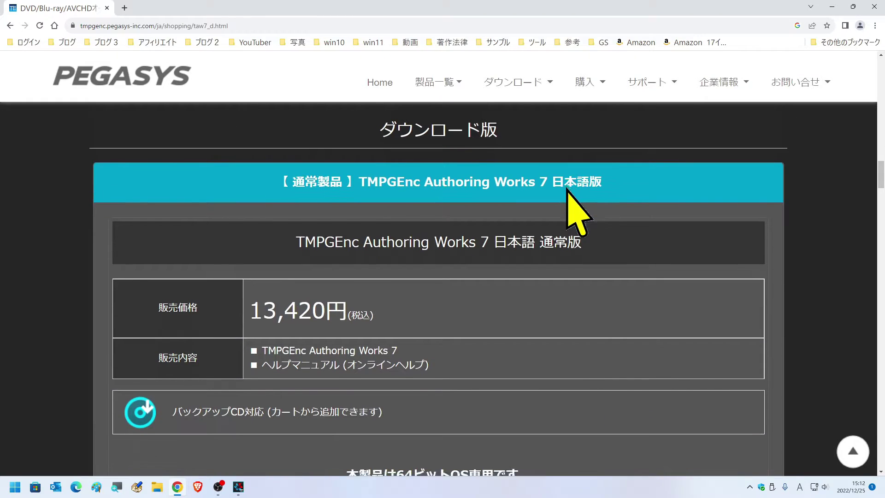
{"action": "scroll", "coordinate": [566, 188], "scroll_direction": "down", "scroll_amount": 1}
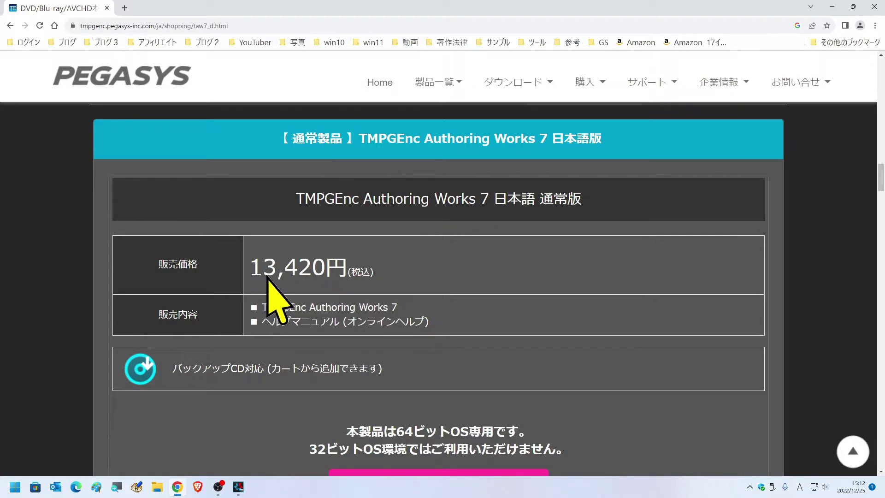
{"action": "scroll", "coordinate": [304, 193], "scroll_direction": "down", "scroll_amount": 10}
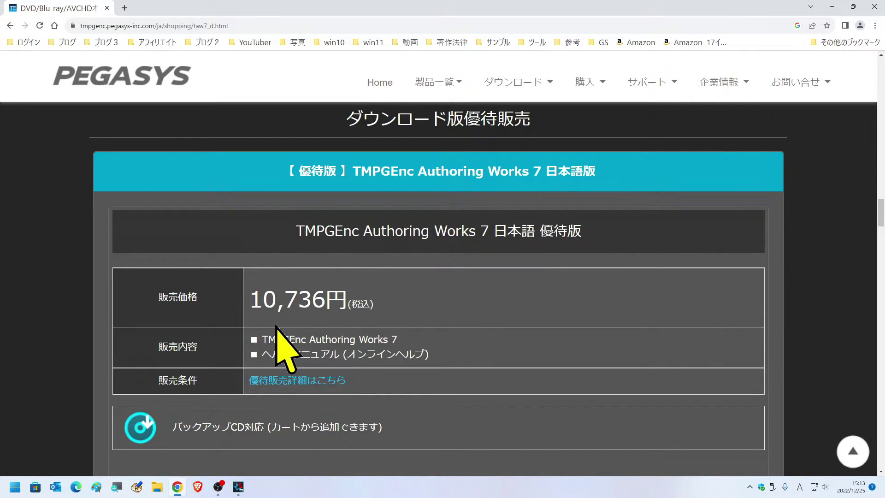
{"action": "scroll", "coordinate": [465, 291], "scroll_direction": "down", "scroll_amount": 5}
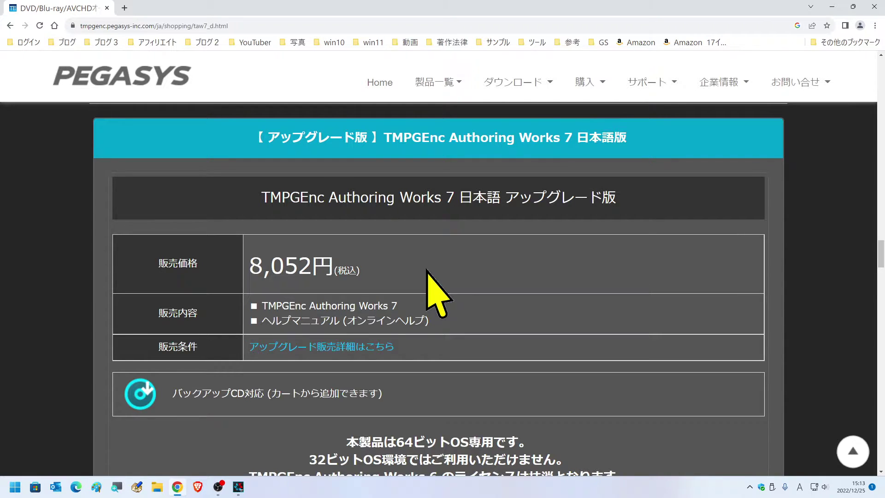
{"action": "scroll", "coordinate": [509, 318], "scroll_direction": "up", "scroll_amount": 12}
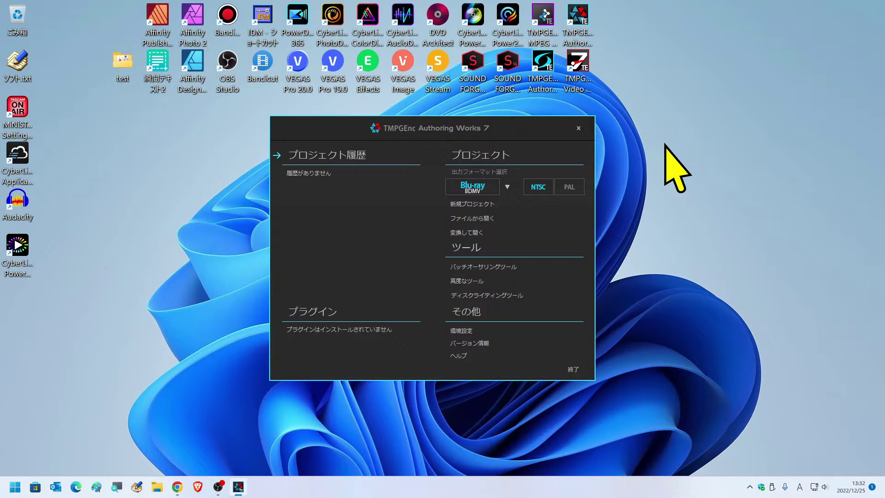
Step: In File Explorer, open the テスト動画 folder inside Videos and select the ALAC audio file 07 ラデッキーALAC.m4a
{"action": "key", "text": "super+e"}
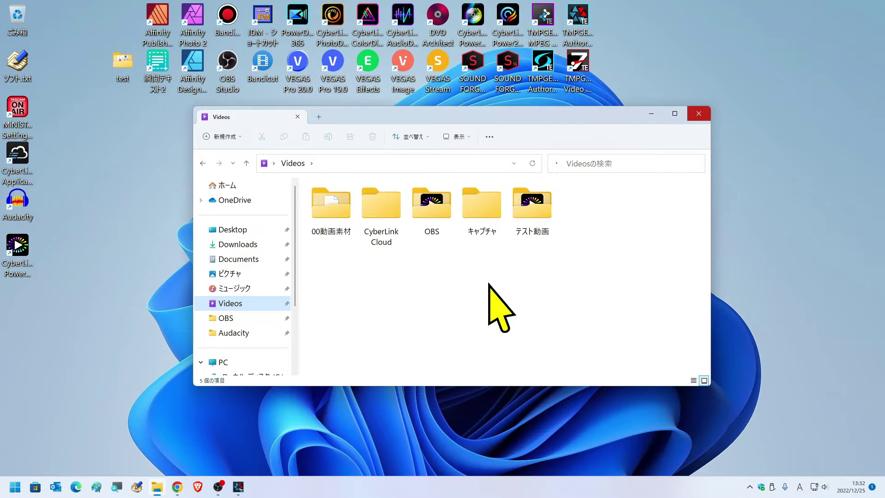
{"action": "mouse_move", "coordinate": [527, 218]}
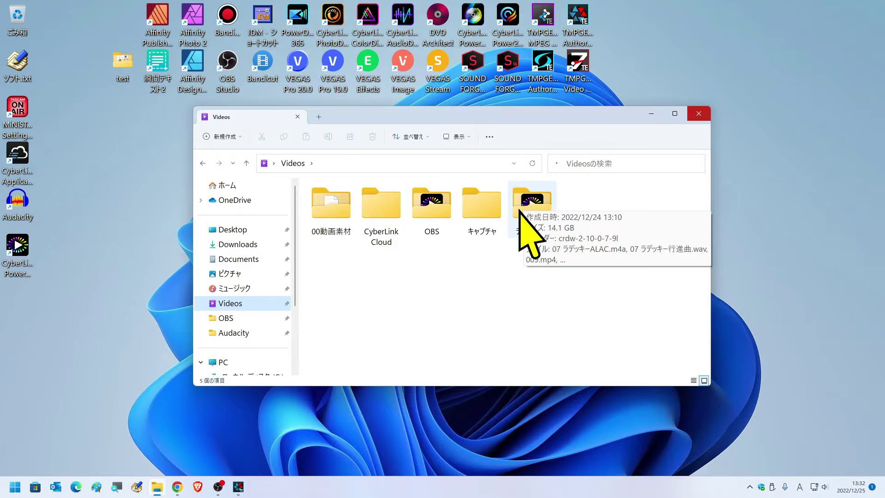
{"action": "double_click", "coordinate": [521, 212]}
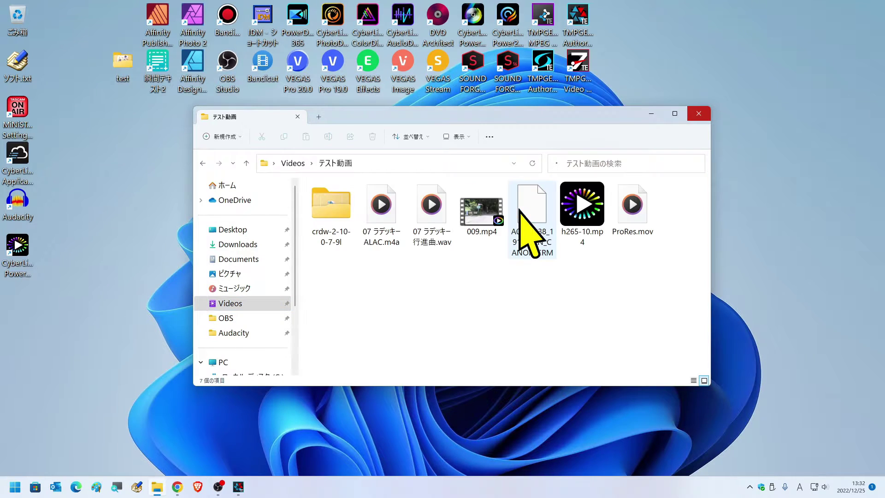
{"action": "left_click", "coordinate": [377, 245]}
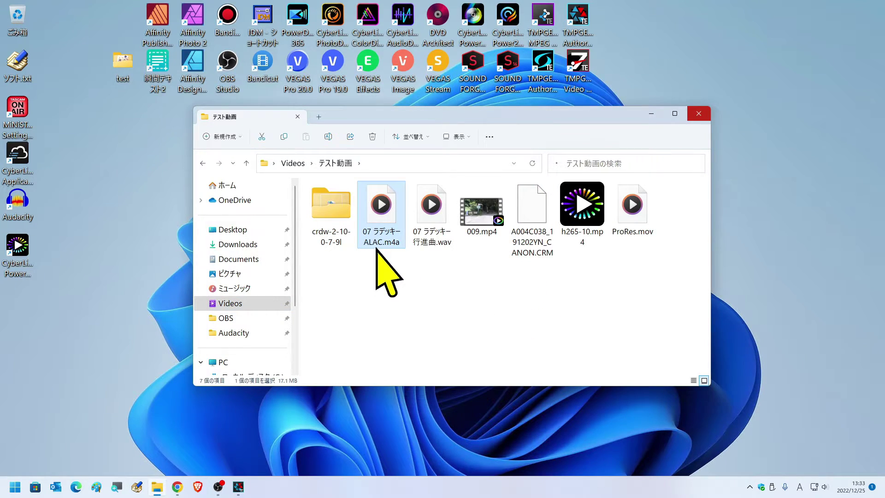
{"action": "mouse_move", "coordinate": [376, 248]}
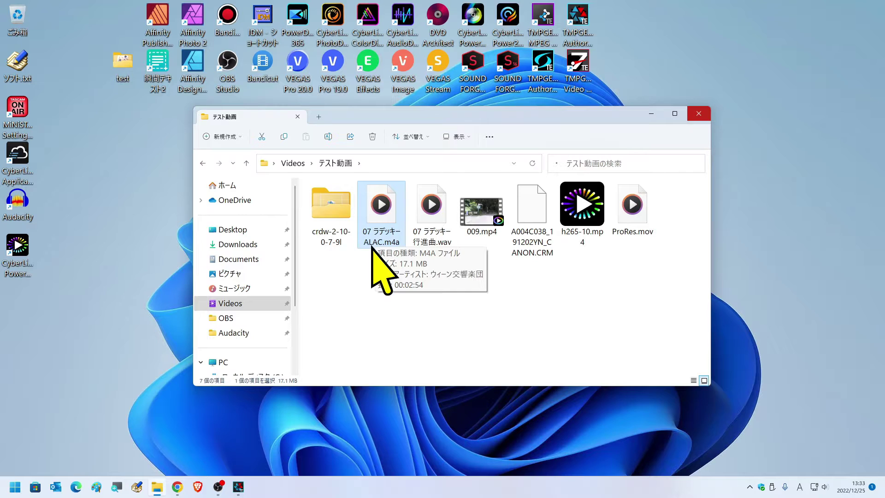
Step: Examine the remaining sample files in the テスト動画 folder: the WAV audio, 009.mp4, the Canon CRM file, h265-10.mp4 and ProRes.mov
{"action": "left_click", "coordinate": [433, 245]}
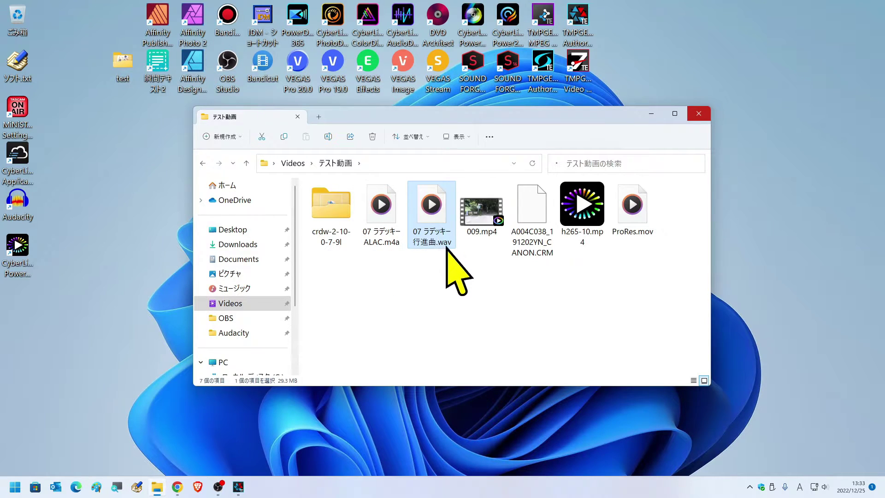
{"action": "mouse_move", "coordinate": [429, 250]}
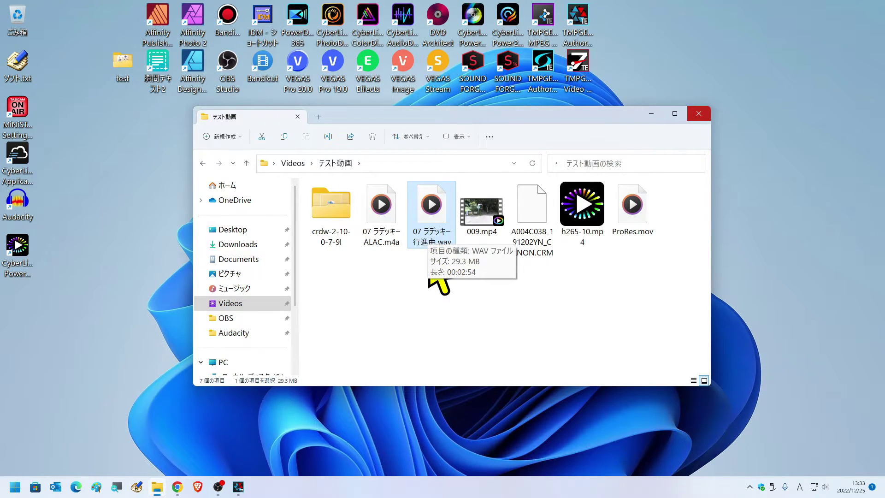
{"action": "left_click", "coordinate": [474, 230]}
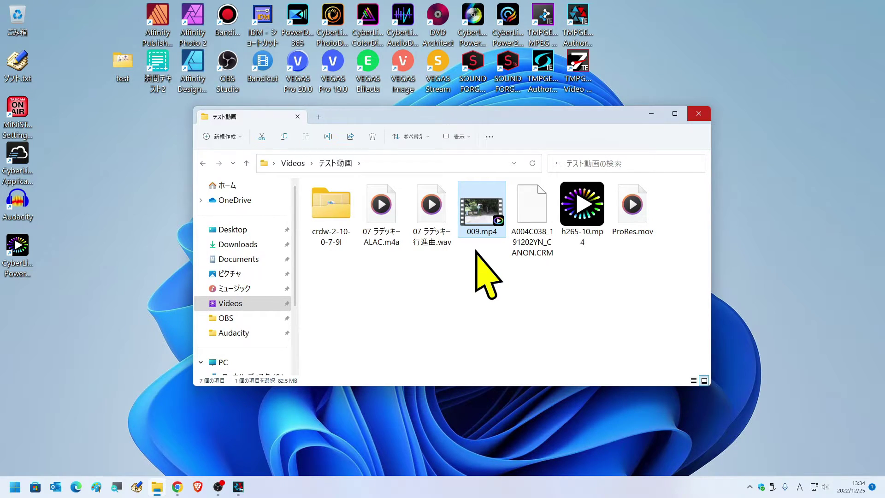
{"action": "left_click", "coordinate": [531, 253]}
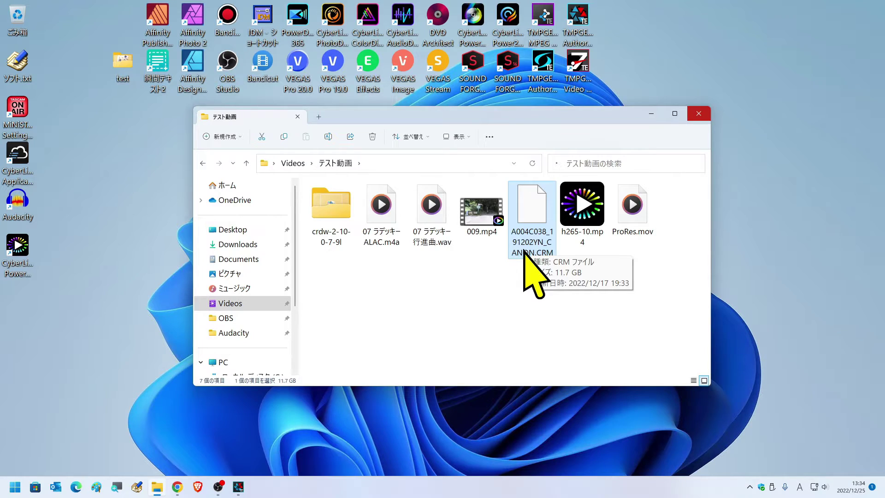
{"action": "left_click", "coordinate": [579, 242]}
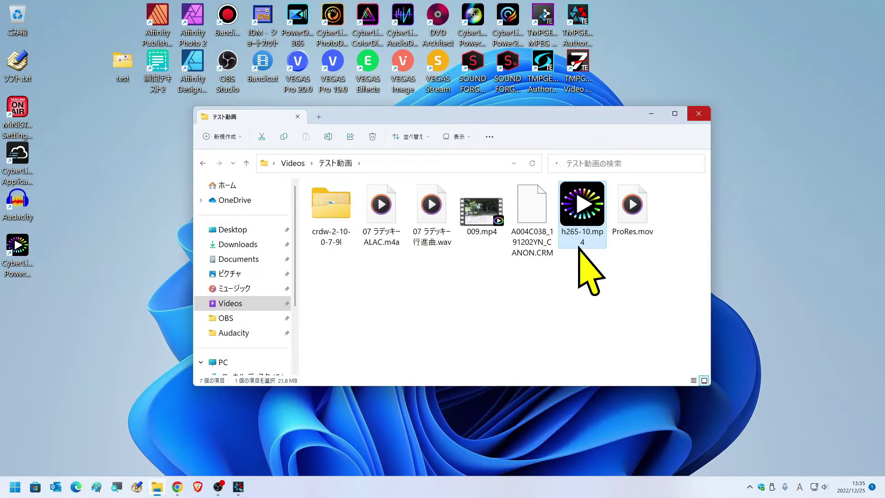
{"action": "left_click", "coordinate": [620, 236]}
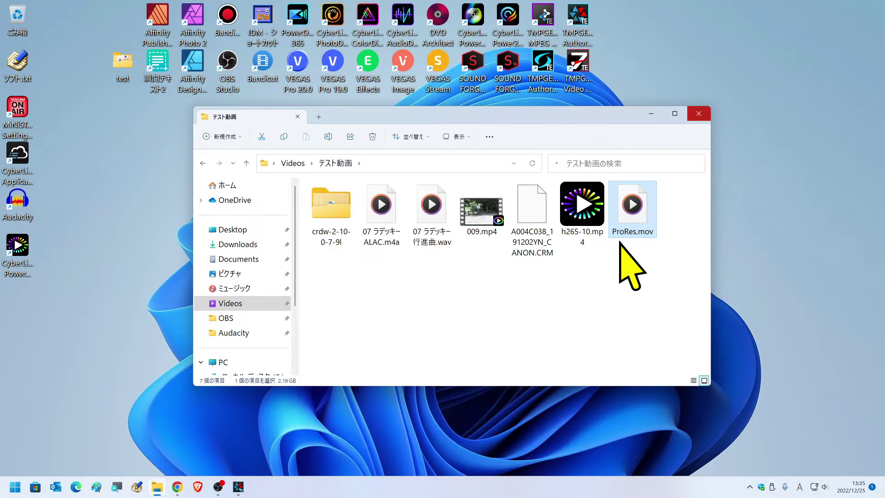
{"action": "mouse_move", "coordinate": [625, 241]}
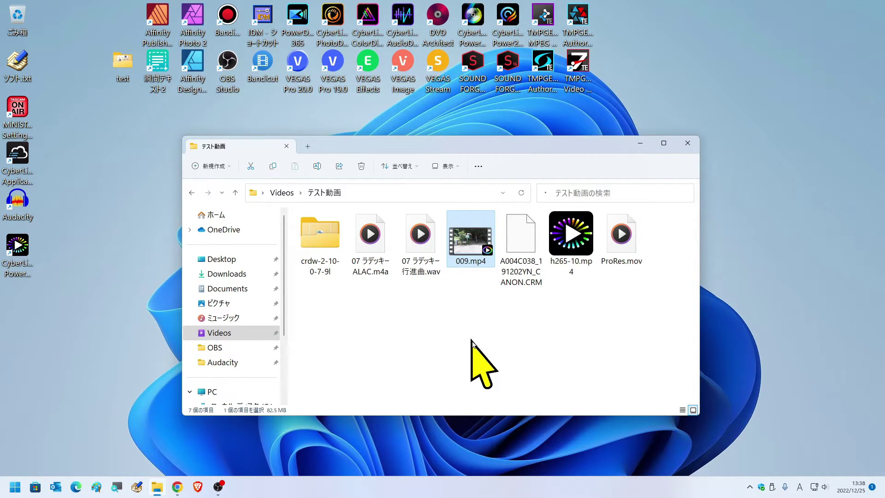
Step: Launch TMPGEnc Authoring Works 6 and start a new Blu-ray BDMV NTSC project without using the clip-adding wizard
{"action": "double_click", "coordinate": [537, 68]}
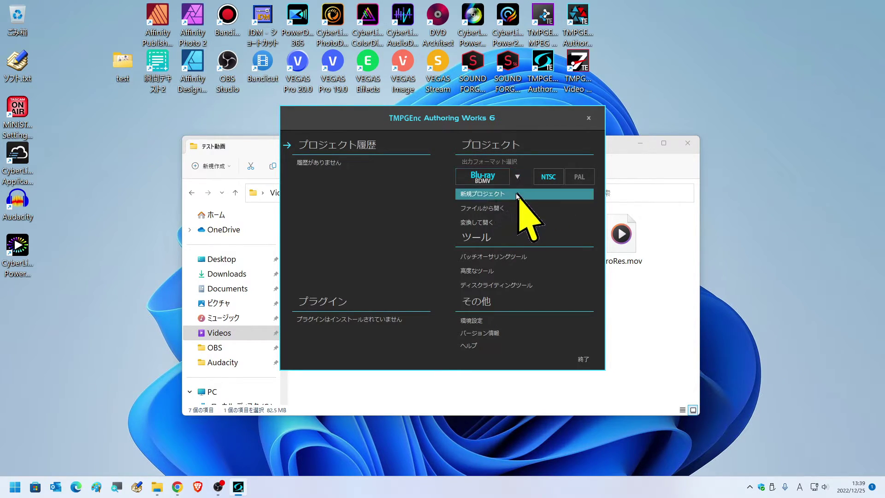
{"action": "left_click", "coordinate": [485, 196]}
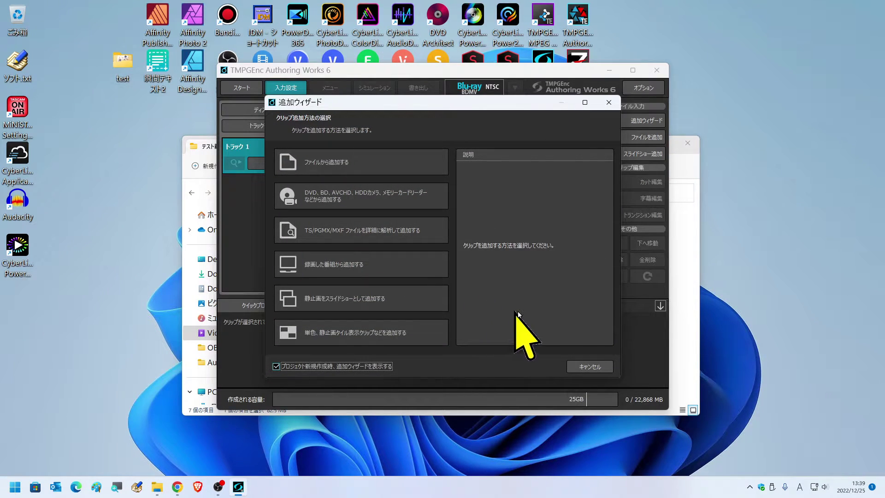
{"action": "left_click", "coordinate": [590, 366]}
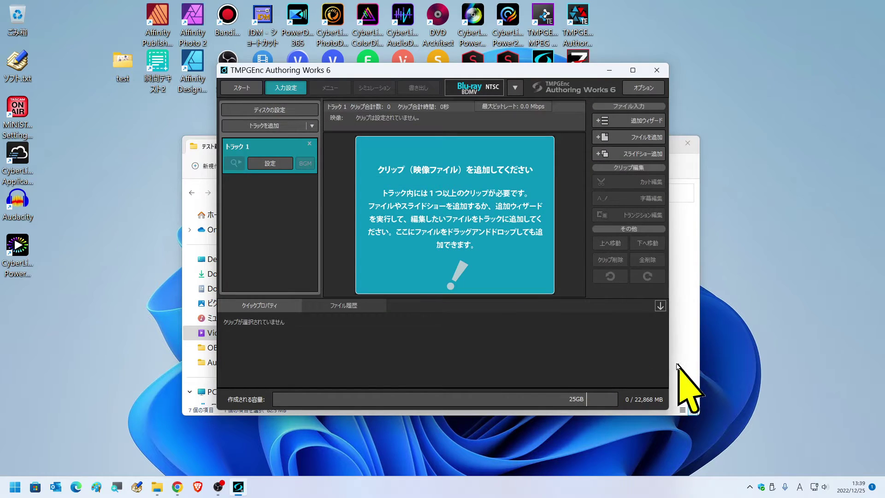
Step: Add 009.mp4 from the テスト動画 folder to track 1 as an uncut clip
{"action": "left_click", "coordinate": [680, 386]}
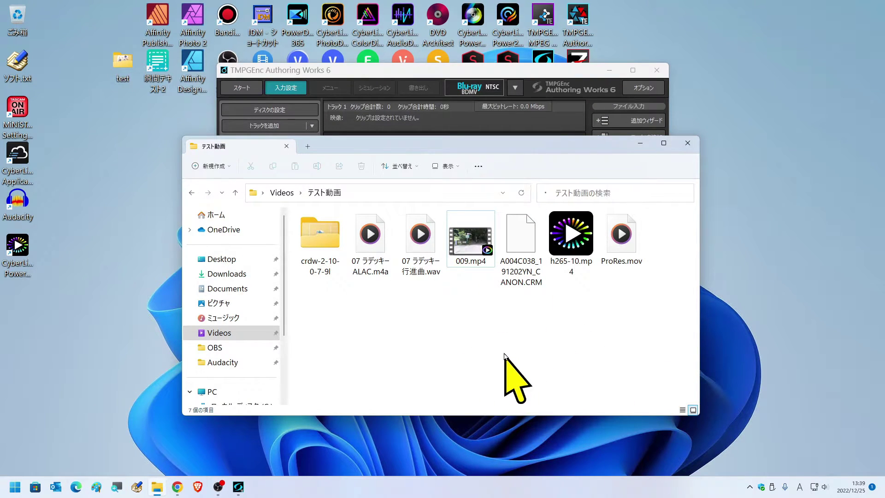
{"action": "left_click_drag", "start_coordinate": [454, 142], "coordinate": [460, 244]}
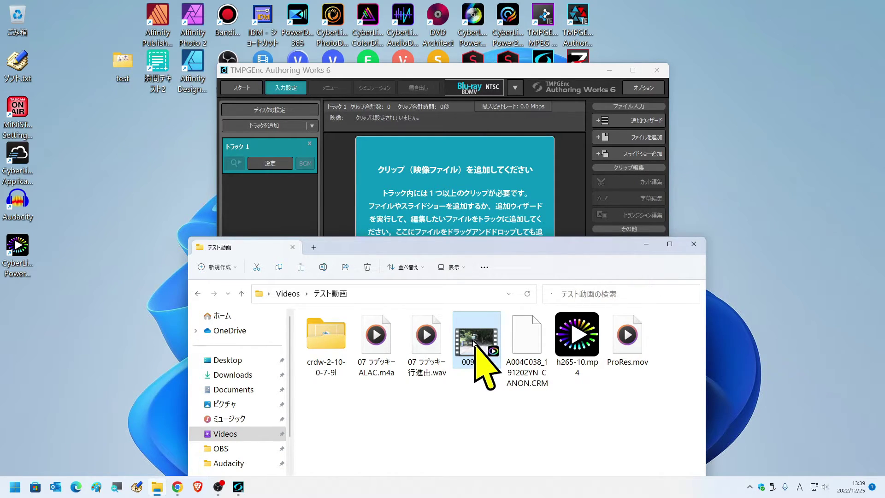
{"action": "left_click_drag", "start_coordinate": [474, 343], "coordinate": [438, 189]}
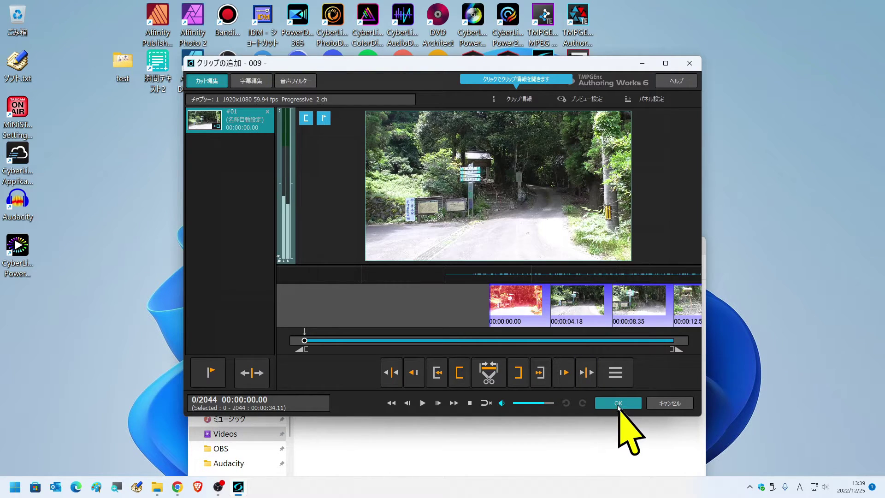
{"action": "left_click", "coordinate": [618, 403]}
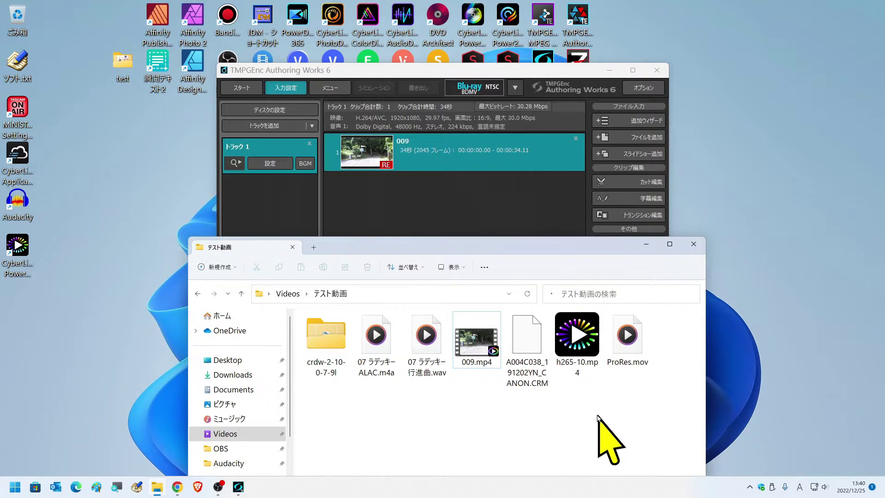
Step: Try to add h265-10.mp4 from the テスト動画 folder to track 1 below the 009 clip
{"action": "left_click", "coordinate": [583, 364]}
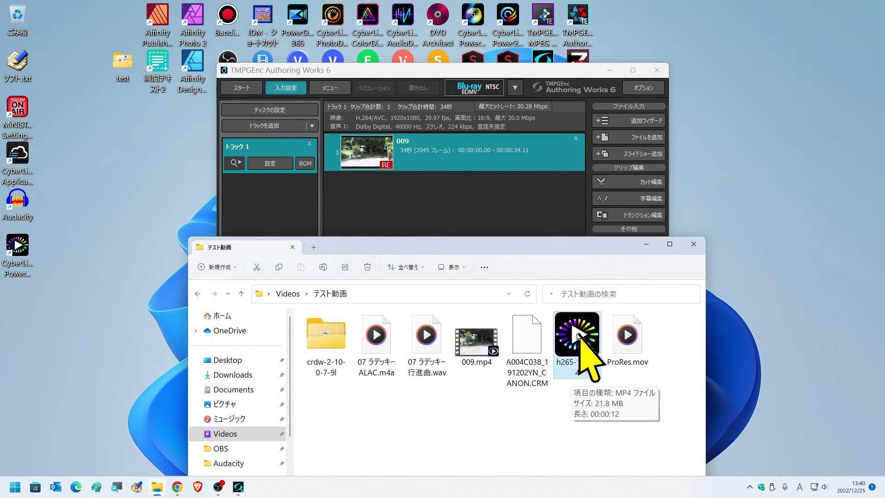
{"action": "left_click_drag", "start_coordinate": [574, 329], "coordinate": [413, 203]}
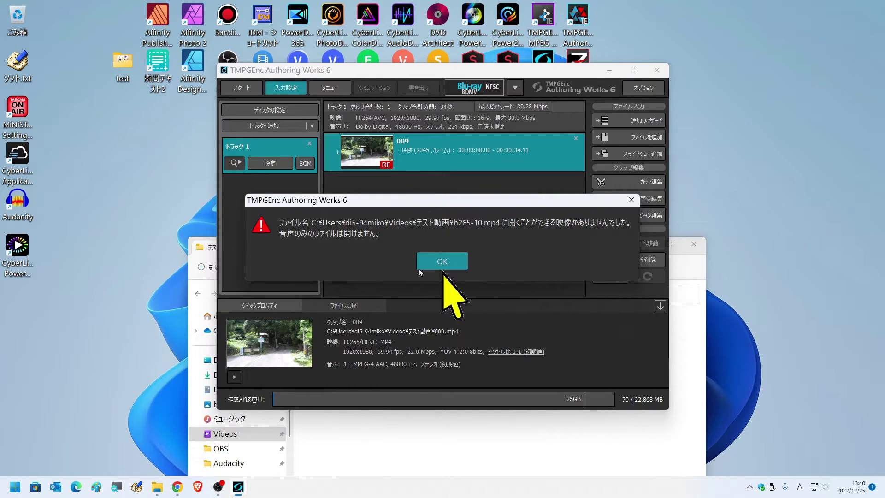
{"action": "left_click", "coordinate": [449, 261]}
Step: Try to add ProRes.mov and the Canon Cinema Raw Light file A004C038_191202YN_CANON.CRM to track 1
{"action": "mouse_move", "coordinate": [628, 345]}
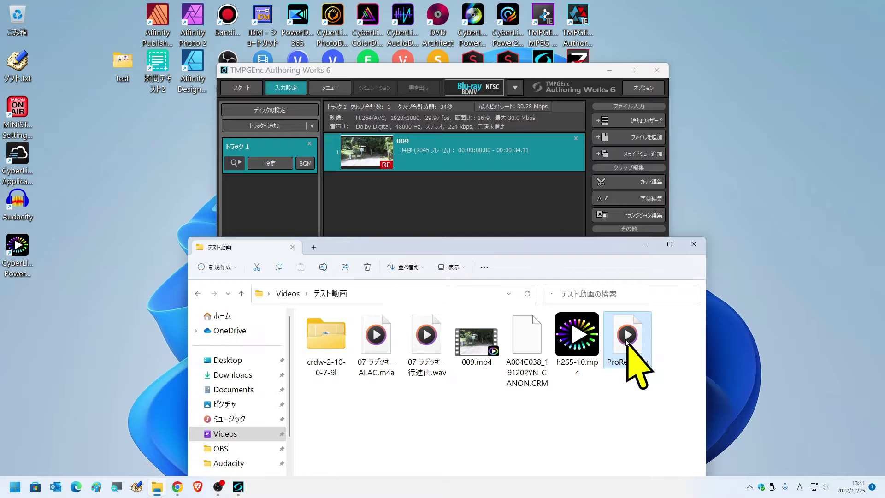
{"action": "left_click_drag", "start_coordinate": [628, 345], "coordinate": [404, 207]}
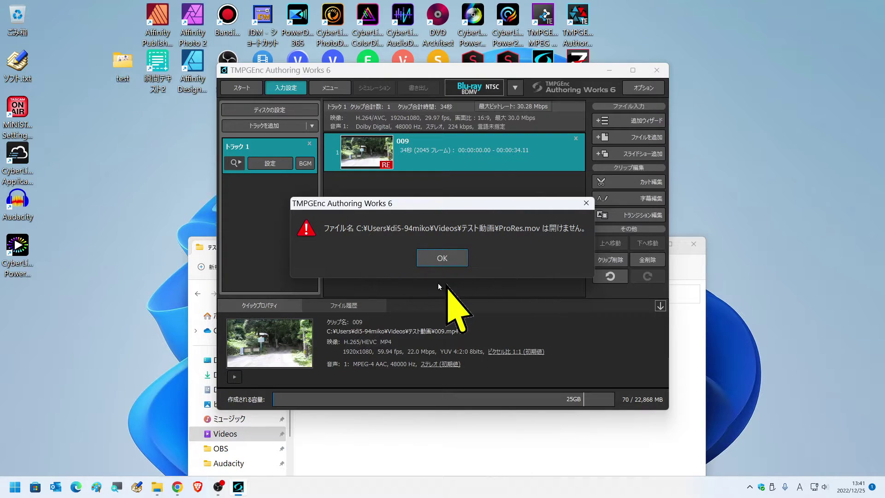
{"action": "left_click", "coordinate": [454, 259]}
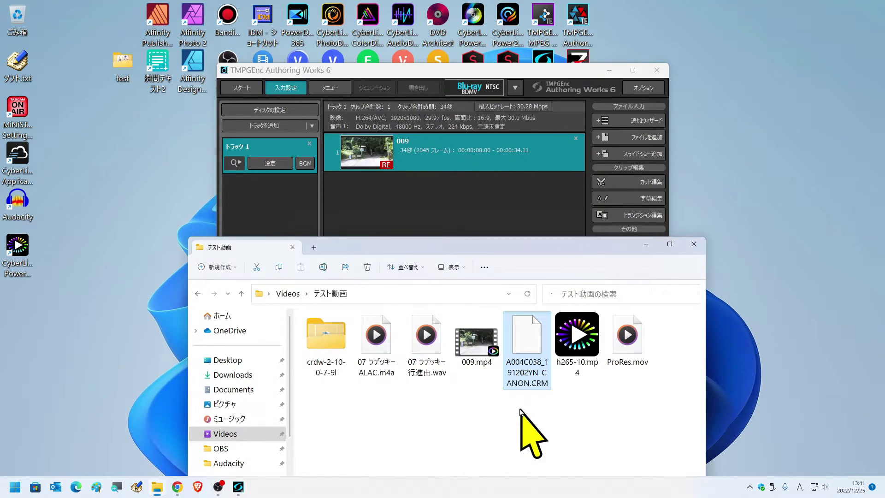
{"action": "left_click", "coordinate": [524, 368]}
{"action": "left_click_drag", "start_coordinate": [405, 197], "coordinate": [410, 213]}
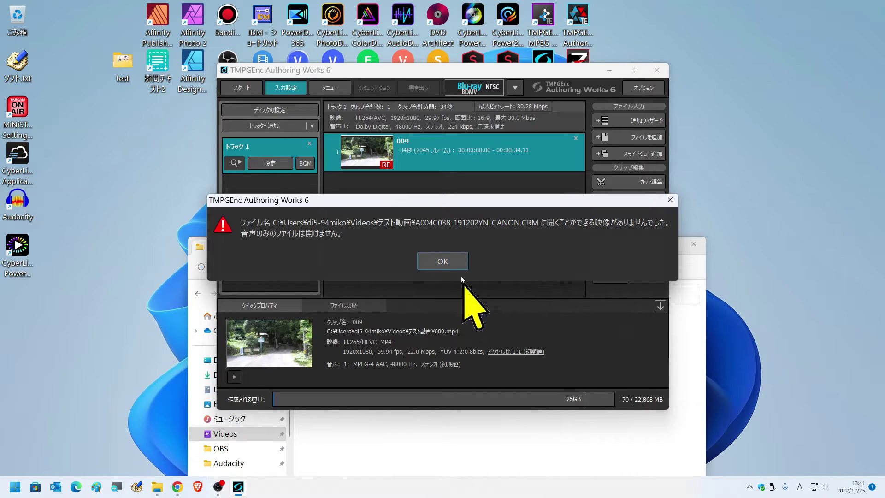
{"action": "left_click", "coordinate": [437, 262]}
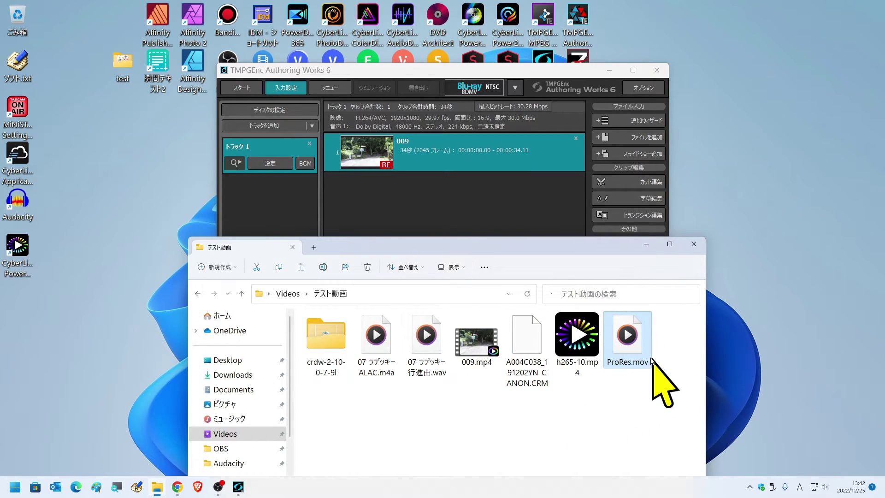
Step: Open the BGM editor of track 1, add another BGM track and try to import 07 ラデッキーALAC.m4a into it
{"action": "left_click", "coordinate": [374, 334]}
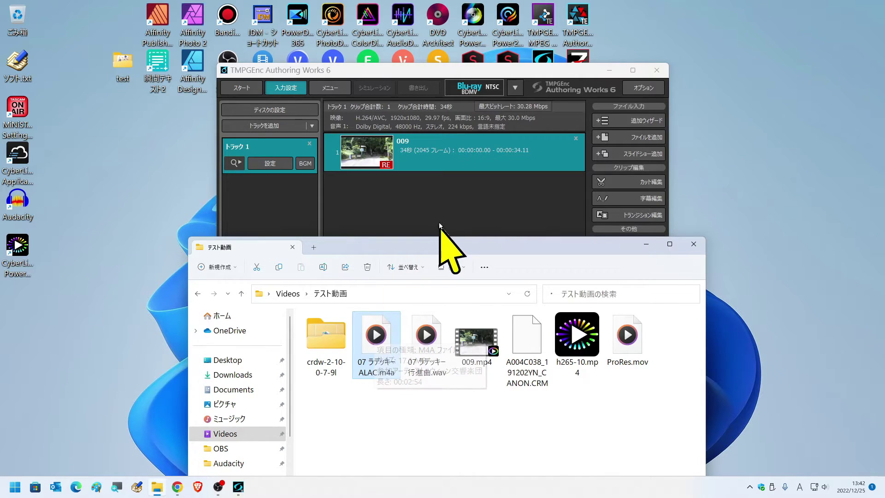
{"action": "left_click", "coordinate": [454, 222]}
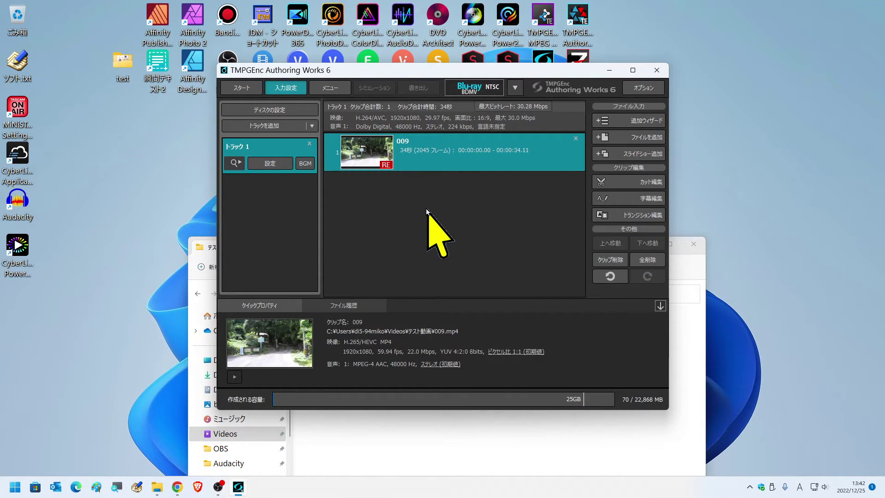
{"action": "left_click", "coordinate": [305, 164]}
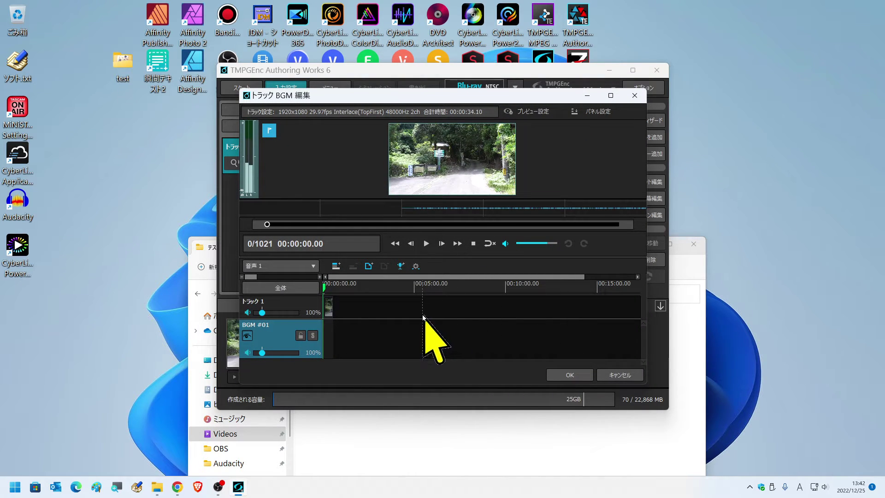
{"action": "left_click", "coordinate": [335, 268]}
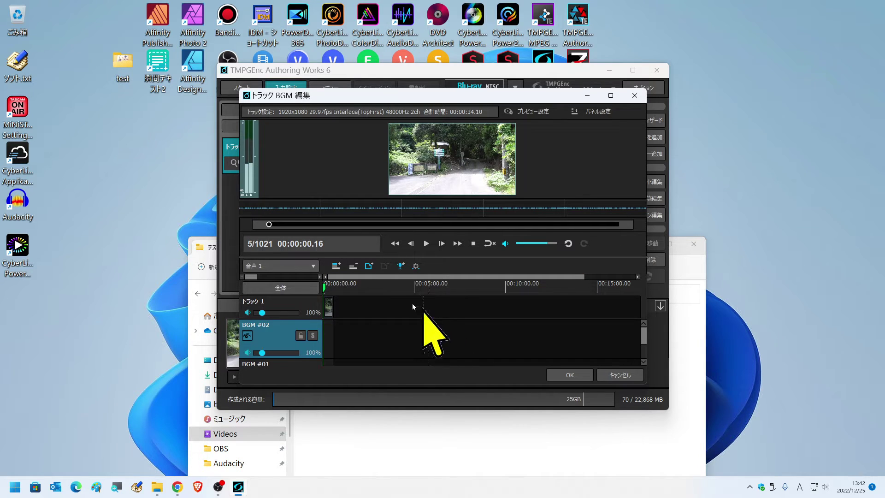
{"action": "left_click", "coordinate": [368, 267]}
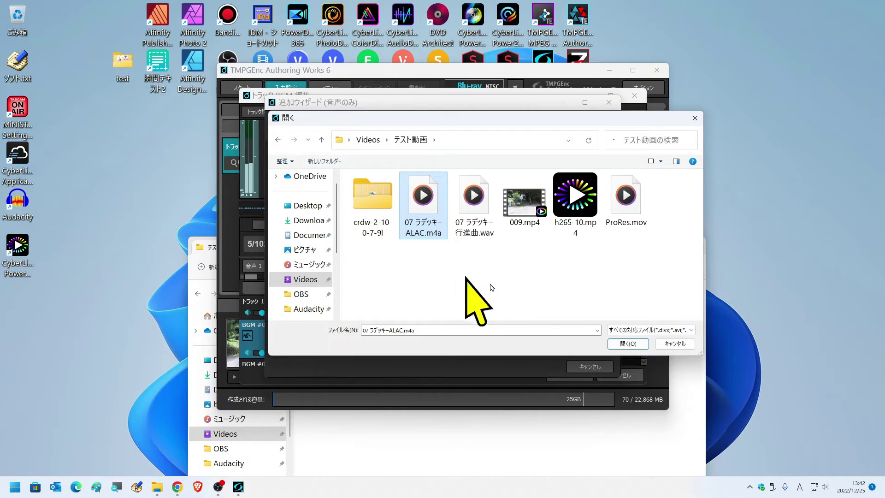
{"action": "left_click", "coordinate": [614, 343]}
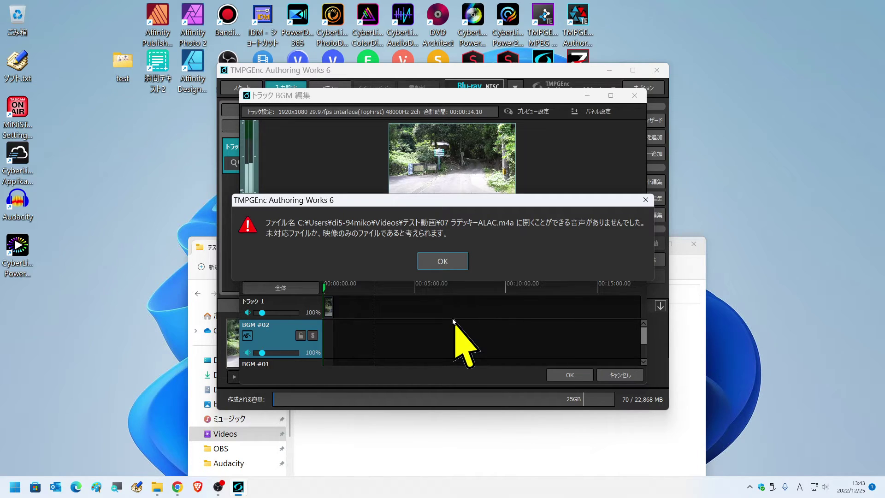
{"action": "key", "text": "Return"}
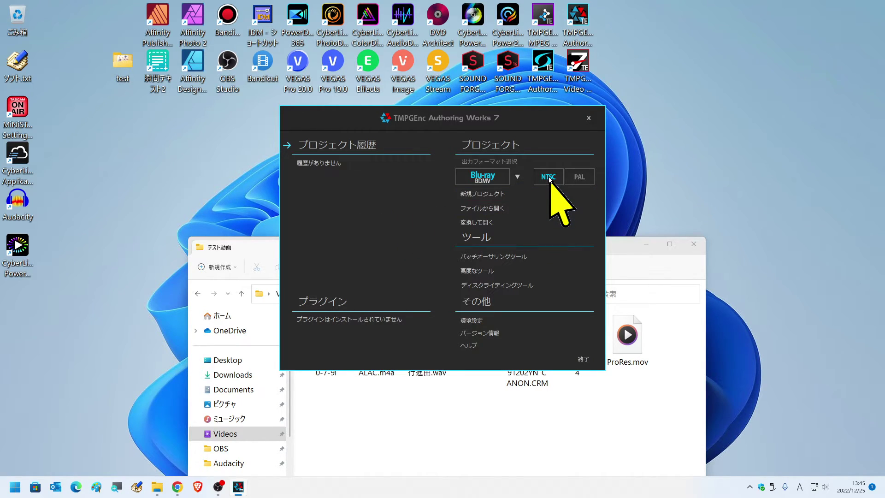
Step: In TMPGEnc Authoring Works 7, create a new Blu-ray BDMV NTSC project and add 009.mp4 to track 1
{"action": "left_click", "coordinate": [490, 195]}
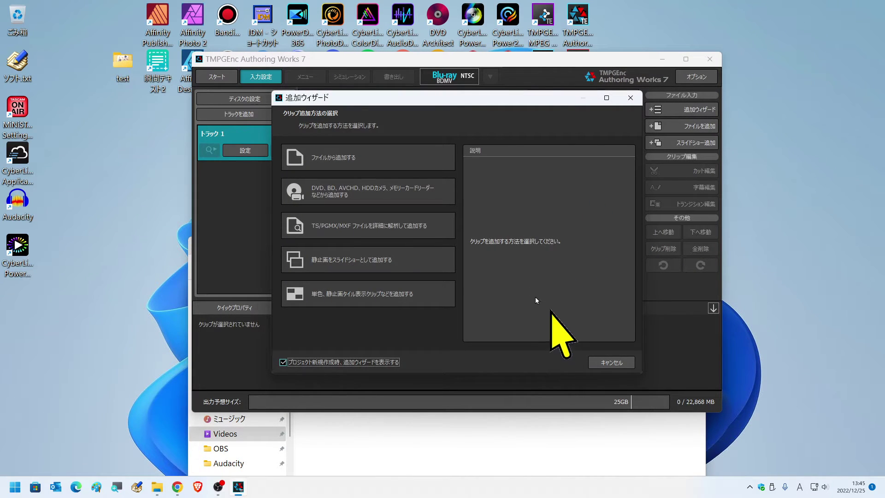
{"action": "left_click", "coordinate": [612, 362]}
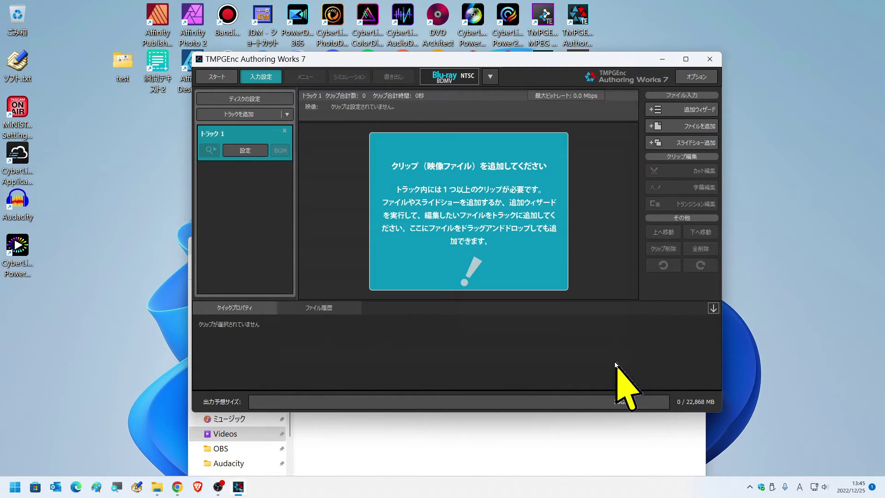
{"action": "left_click", "coordinate": [513, 435]}
{"action": "left_click", "coordinate": [472, 365]}
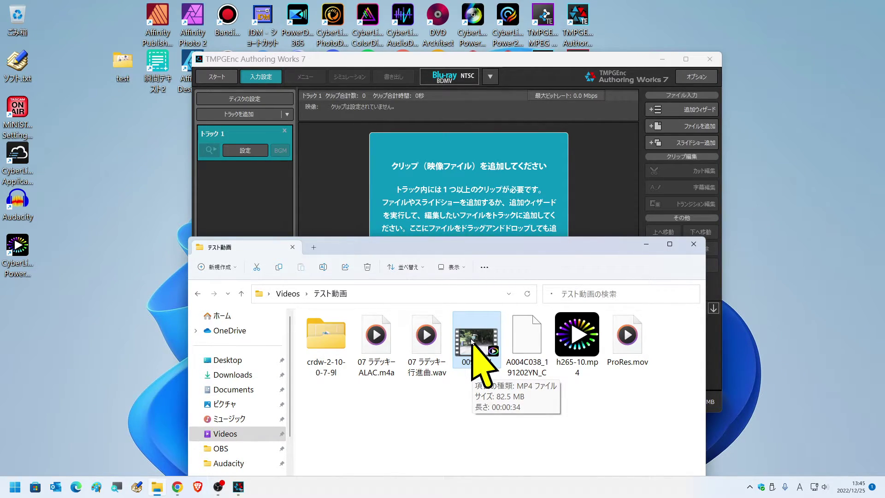
{"action": "left_click_drag", "start_coordinate": [471, 342], "coordinate": [386, 197]}
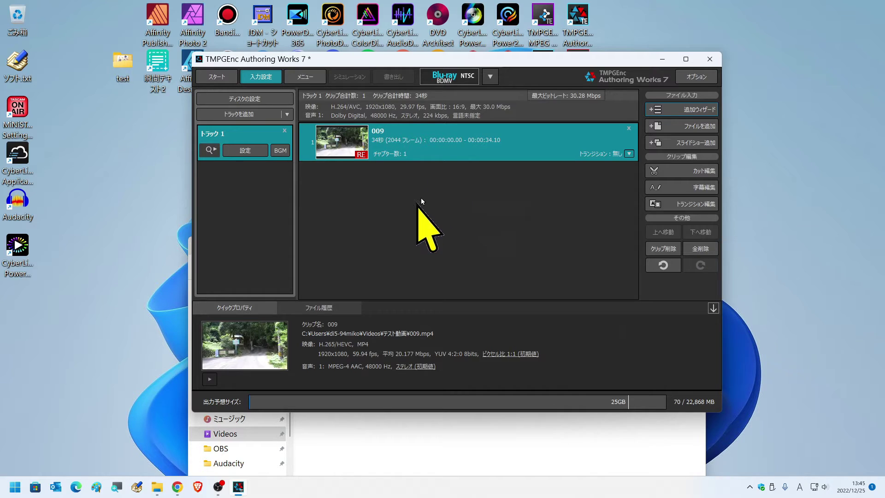
Step: Add h265-10.mp4 from the テスト動画 folder to track 1 below the 009 clip
{"action": "left_click", "coordinate": [530, 438]}
{"action": "left_click", "coordinate": [583, 344]}
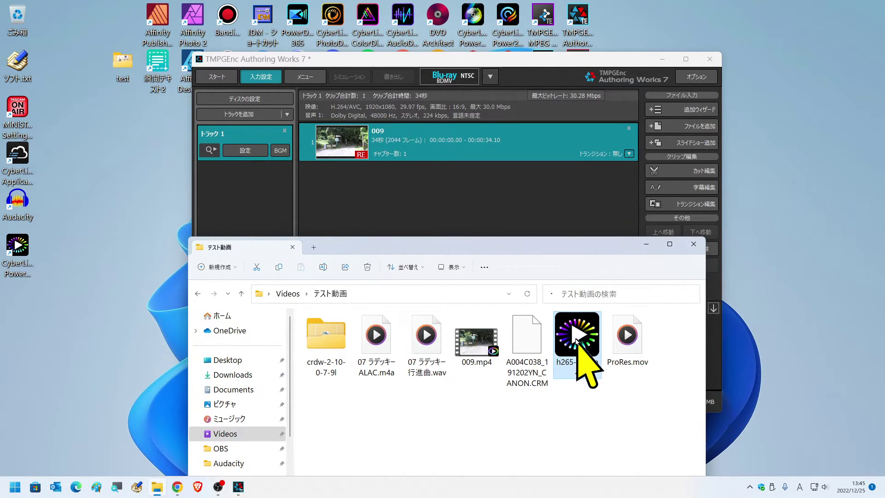
{"action": "left_click_drag", "start_coordinate": [528, 228], "coordinate": [419, 203]}
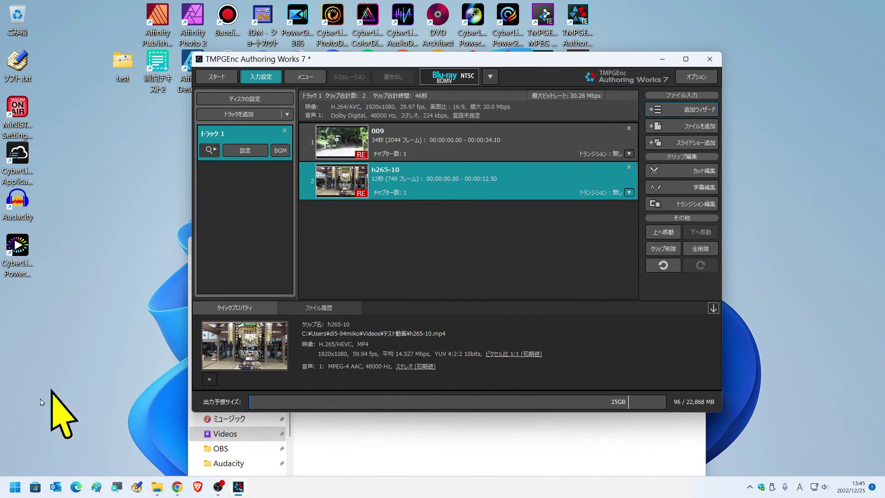
Step: Add ProRes.mov and the Canon Cinema Raw Light file A004C038_191202YN_CANON.CRM from the テスト動画 folder to the end of track 1
{"action": "left_click", "coordinate": [158, 487]}
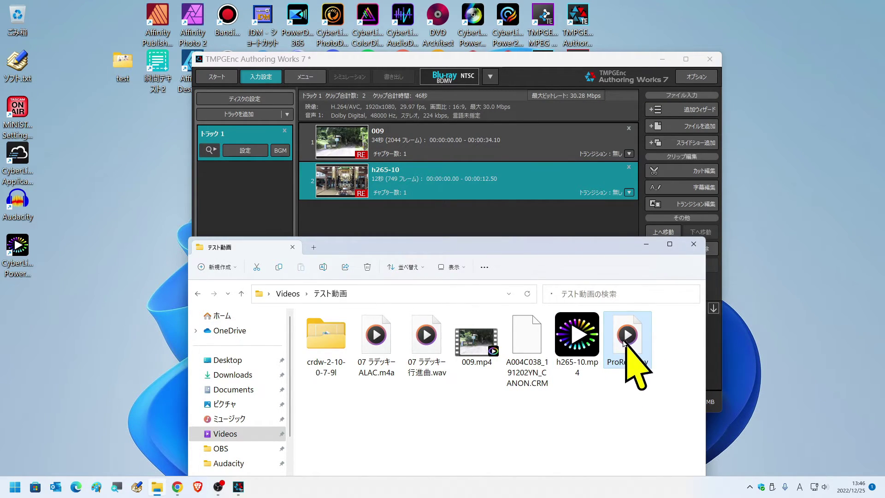
{"action": "left_click_drag", "start_coordinate": [623, 340], "coordinate": [467, 207]}
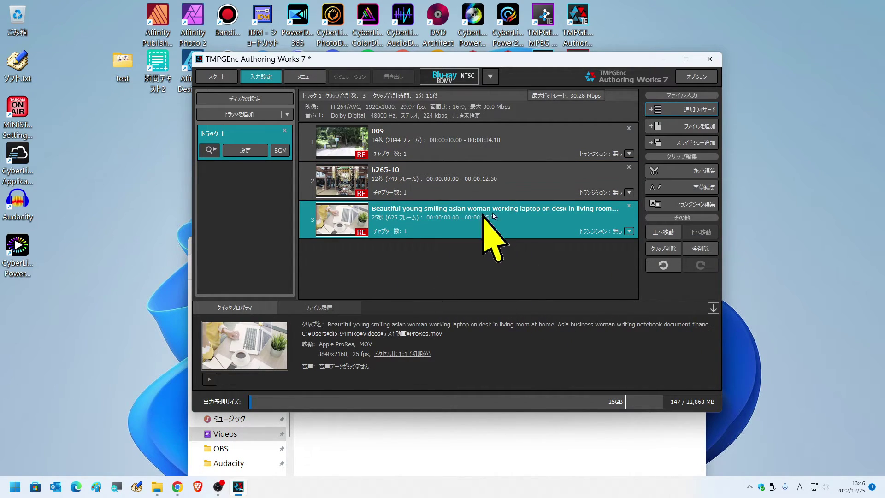
{"action": "left_click", "coordinate": [597, 435]}
{"action": "left_click", "coordinate": [527, 361]}
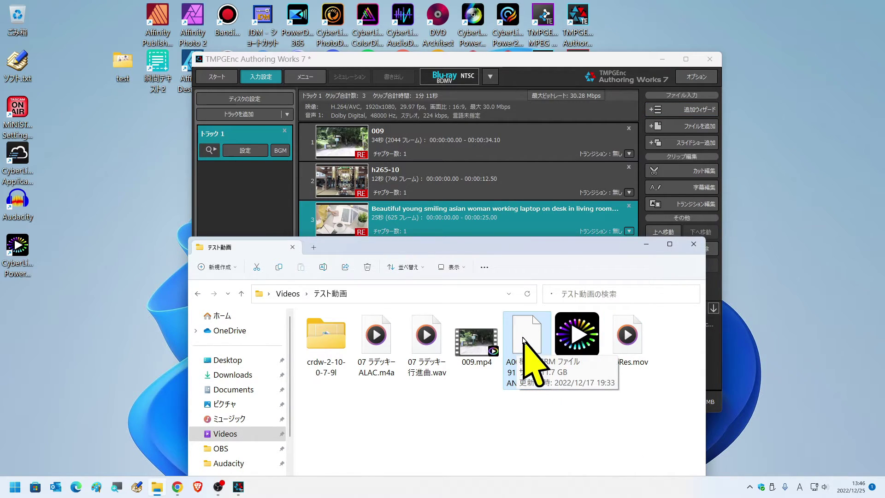
{"action": "left_click_drag", "start_coordinate": [529, 338], "coordinate": [477, 260]}
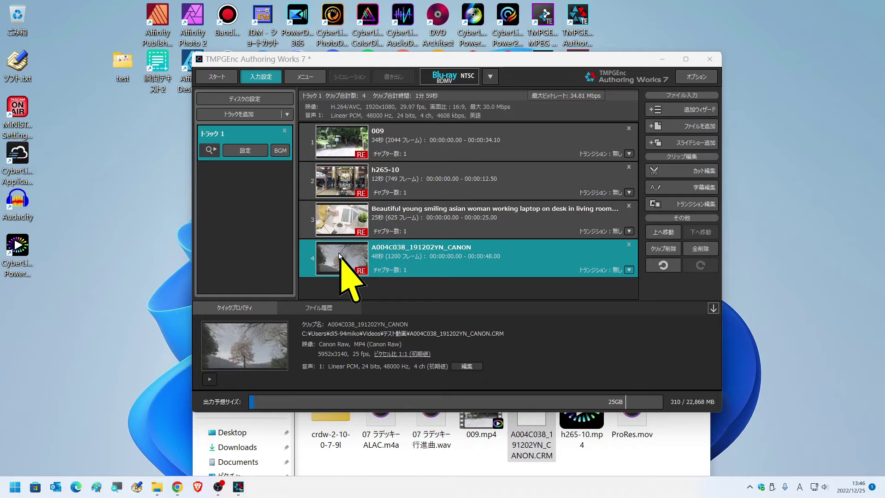
Step: Examine the clip information of the Canon Raw, ProRes, h265-10 and 009 clips one after another in the clip editor
{"action": "double_click", "coordinate": [339, 254]}
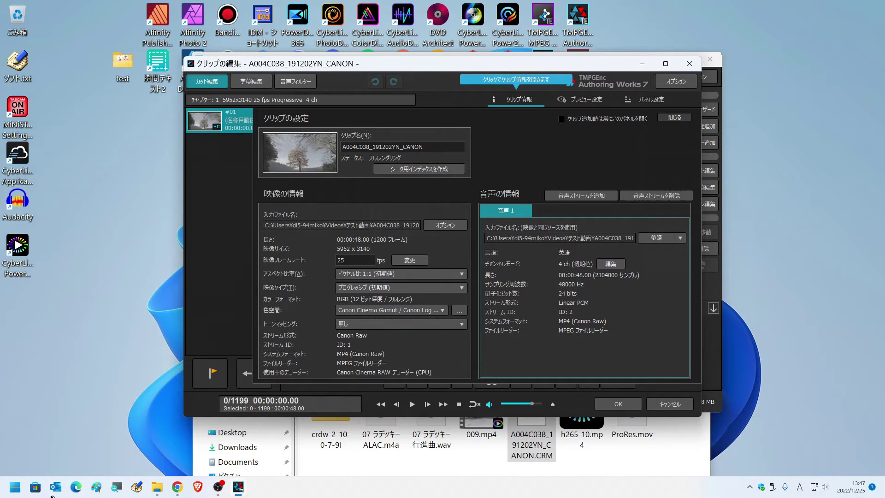
{"action": "left_click", "coordinate": [127, 474]}
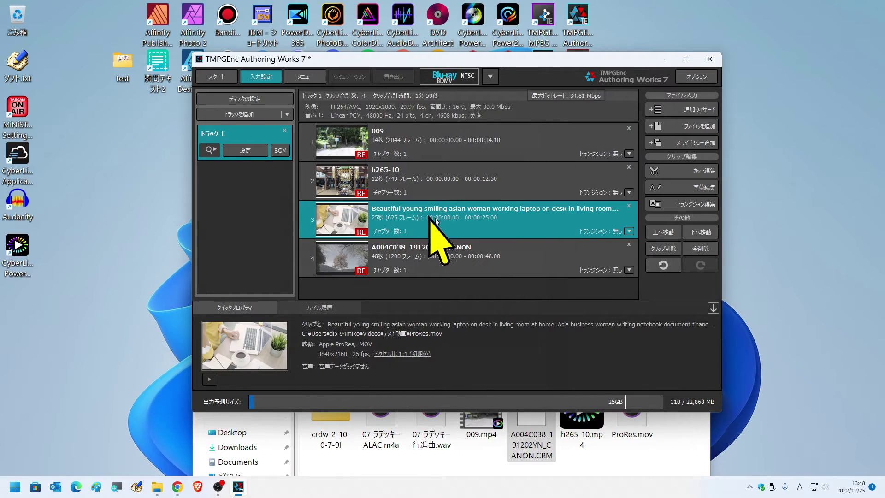
{"action": "left_click", "coordinate": [687, 169]}
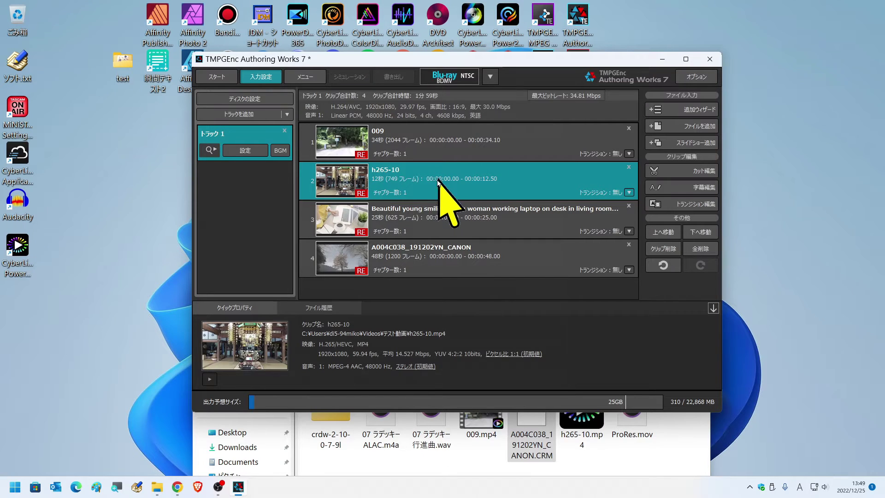
{"action": "left_click", "coordinate": [686, 180]}
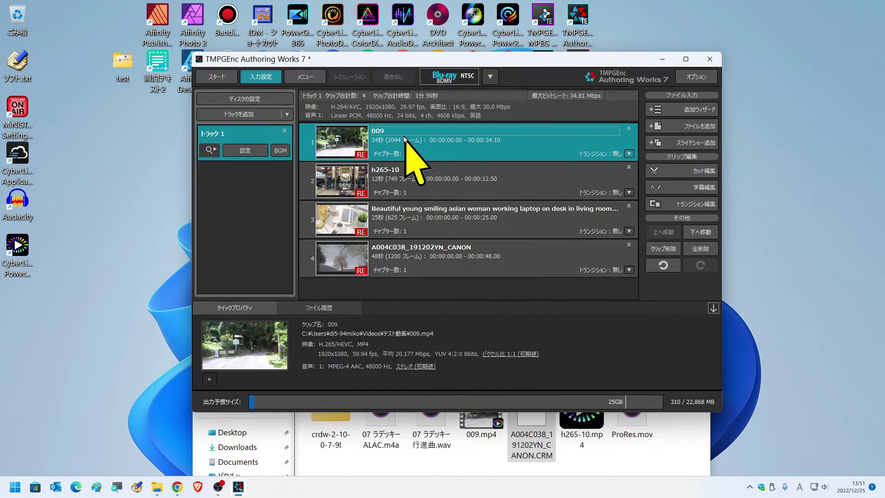
{"action": "left_click", "coordinate": [673, 171]}
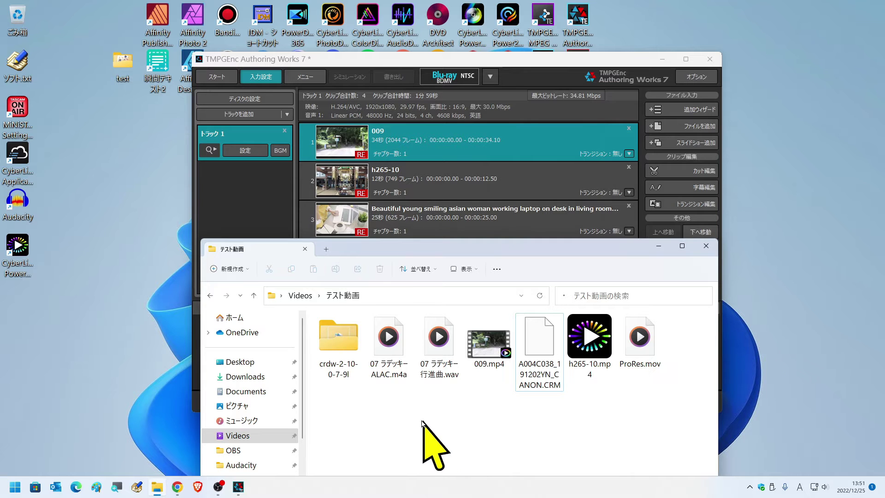
Step: Open the BGM editor of track 1, add another BGM track, import 07 ラデッキーALAC.m4a into it from file and accept the edit
{"action": "left_click", "coordinate": [402, 369]}
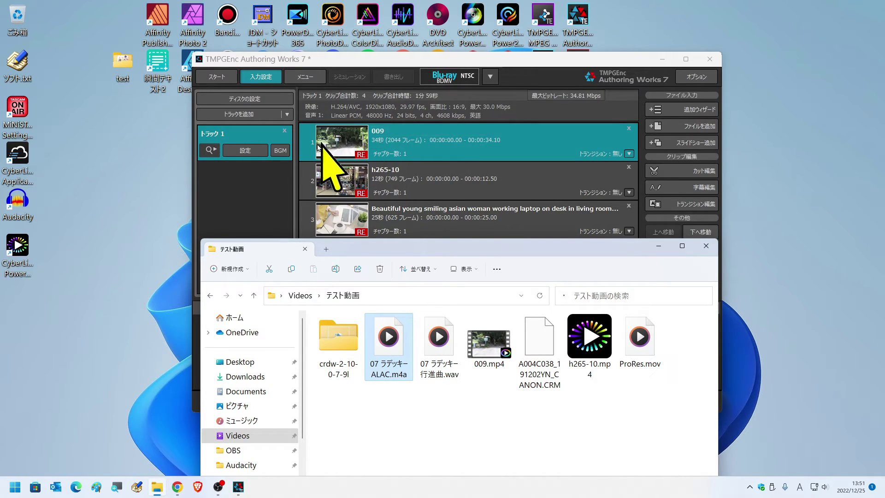
{"action": "left_click", "coordinate": [280, 151]}
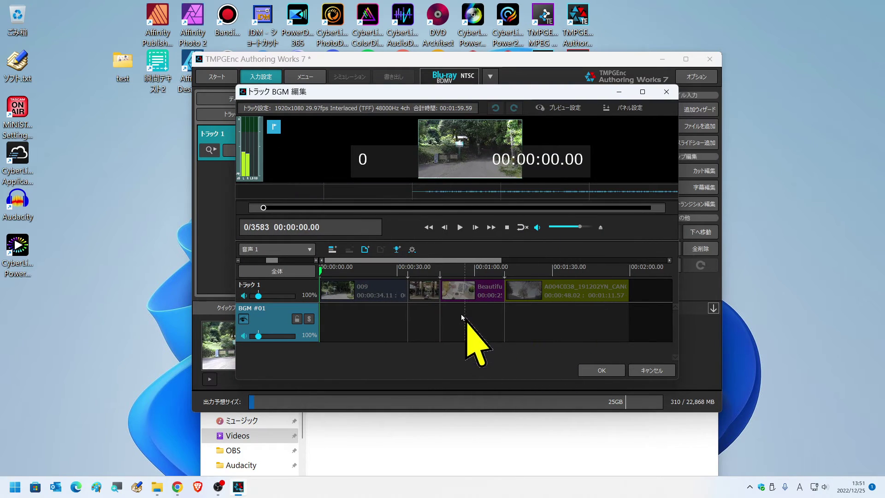
{"action": "left_click", "coordinate": [331, 249]}
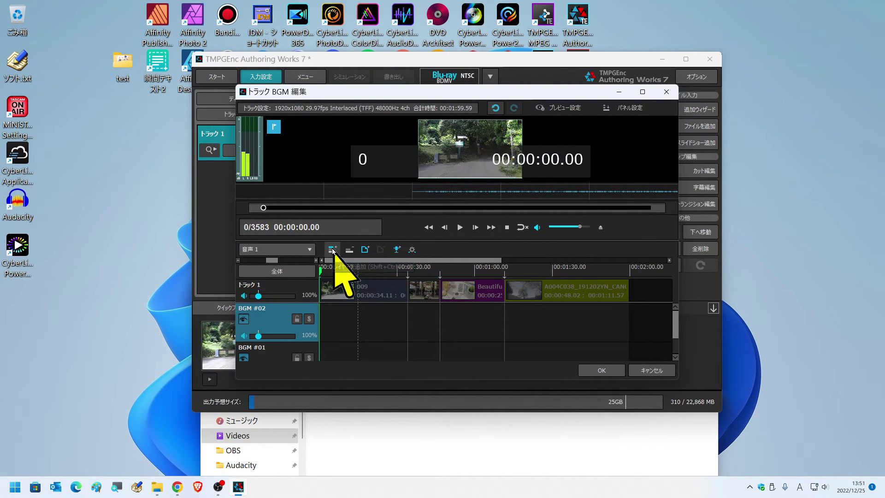
{"action": "left_click", "coordinate": [365, 251]}
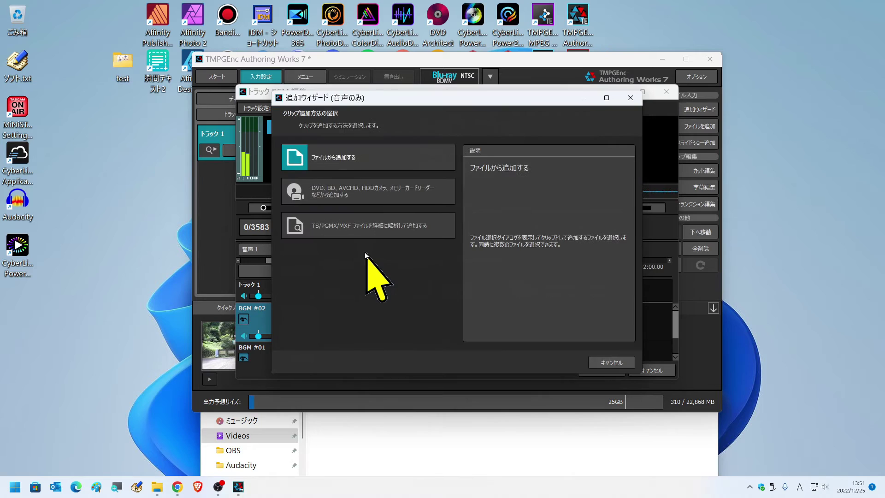
{"action": "left_click", "coordinate": [383, 161]}
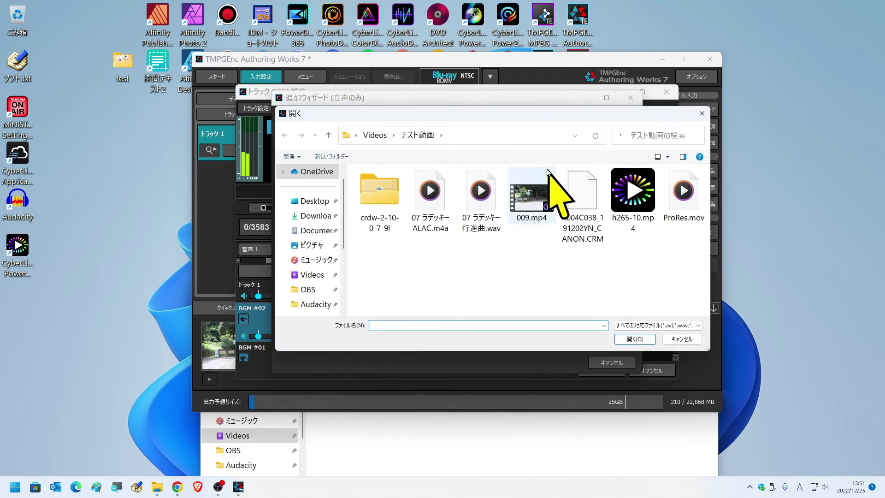
{"action": "left_click", "coordinate": [420, 233]}
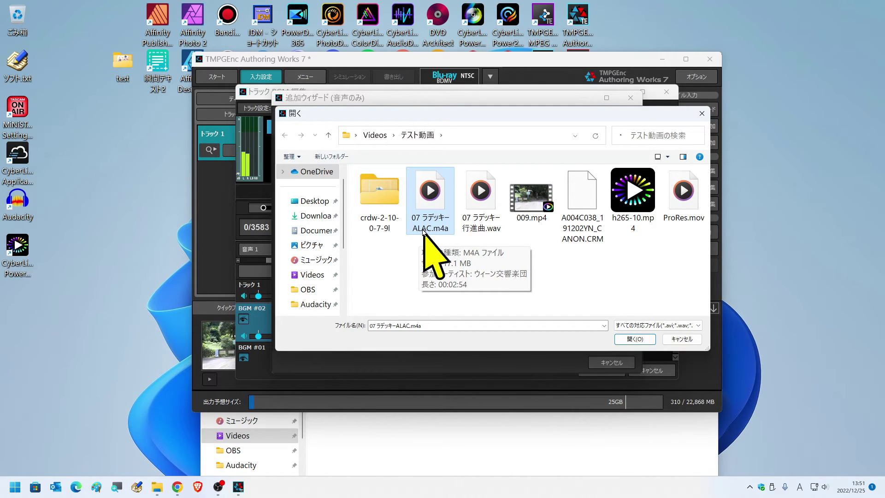
{"action": "left_click", "coordinate": [641, 340]}
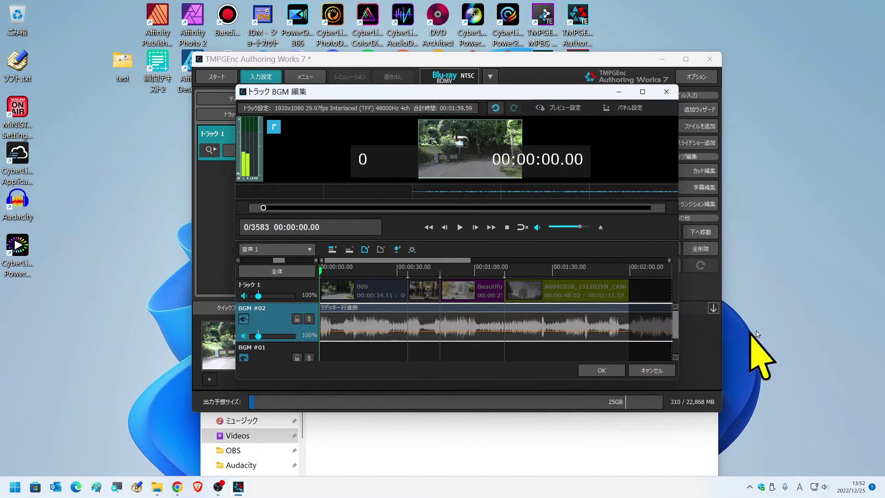
{"action": "left_click", "coordinate": [615, 371]}
{"action": "left_click", "coordinate": [506, 437]}
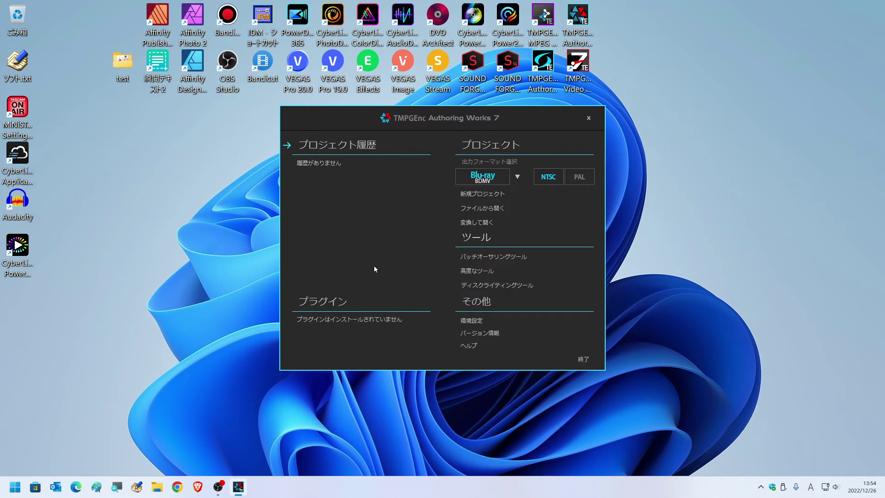
Step: Review the editing proxy settings in the Authoring Works 7 preferences, including the available video formats, and leave without saving
{"action": "left_click", "coordinate": [473, 324]}
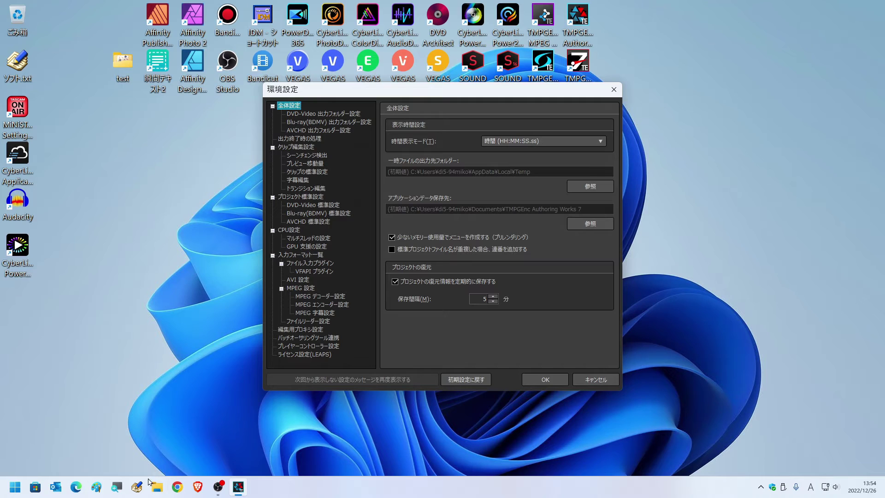
{"action": "left_click", "coordinate": [357, 325]}
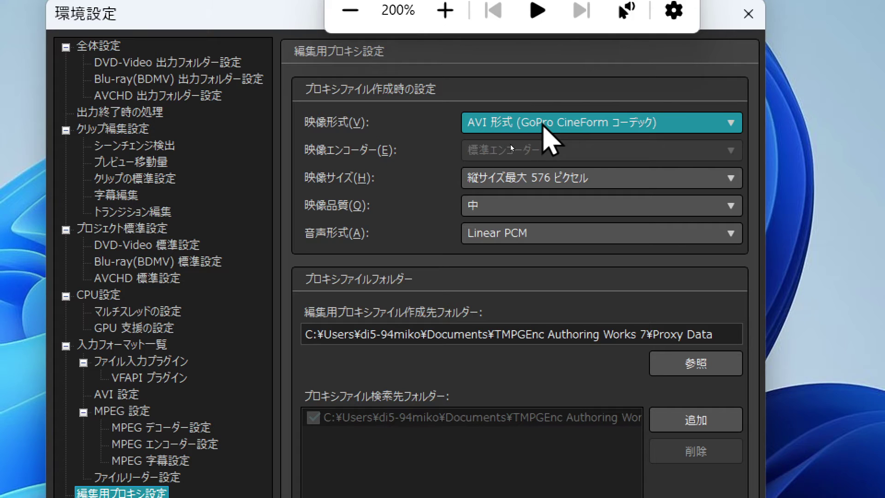
{"action": "left_click", "coordinate": [544, 123]}
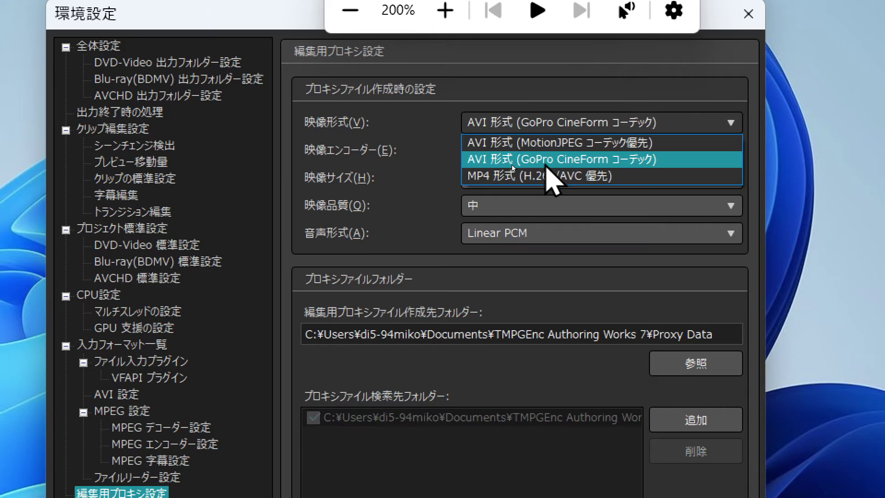
{"action": "left_click", "coordinate": [513, 159]}
{"action": "key", "text": "super+Escape"}
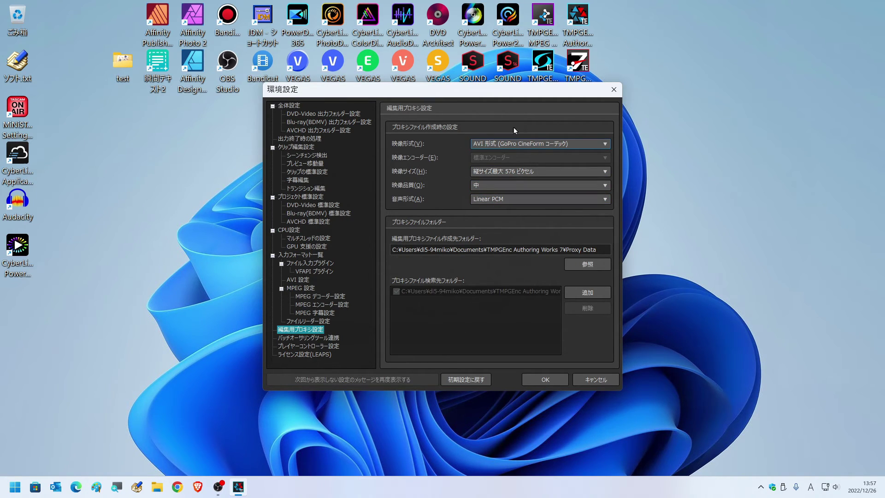
{"action": "left_click", "coordinate": [607, 380]}
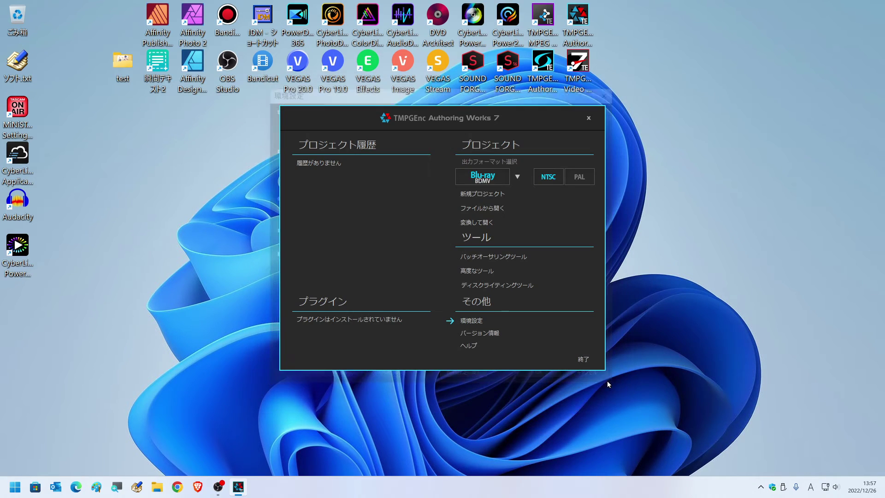
Step: Place the Authoring Works 7 window beside Authoring Works 6 and examine version 6's editing proxy settings, including the file quality choices
{"action": "left_click_drag", "start_coordinate": [485, 113], "coordinate": [642, 128]}
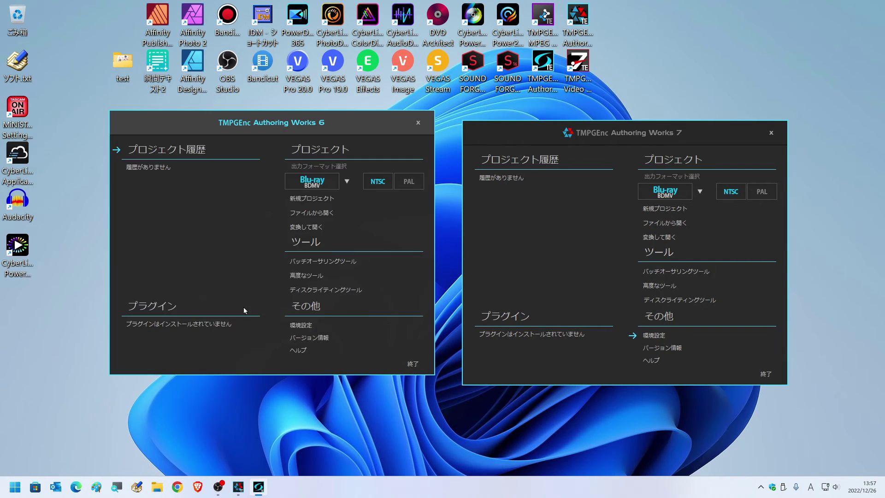
{"action": "left_click", "coordinate": [301, 326]}
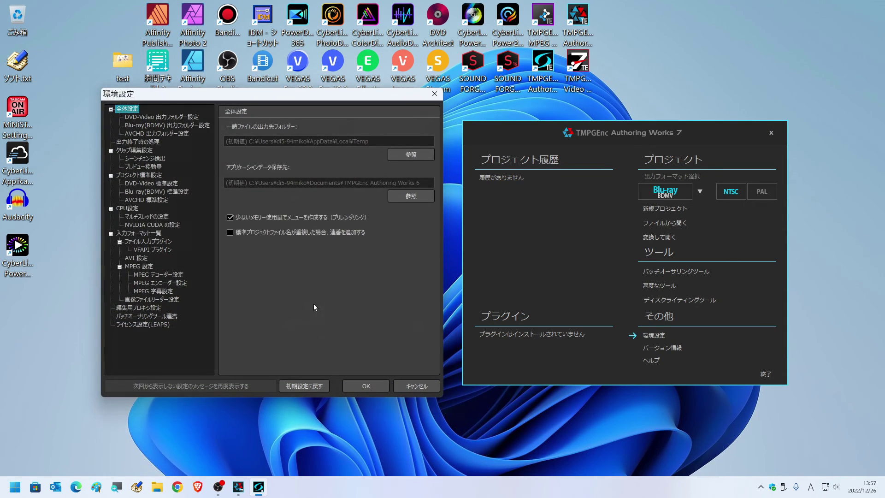
{"action": "left_click", "coordinate": [148, 308]}
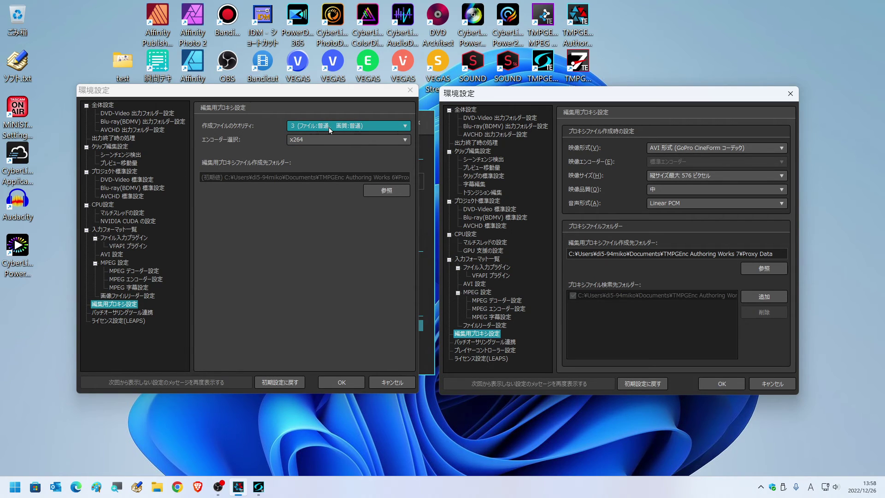
{"action": "left_click", "coordinate": [390, 126]}
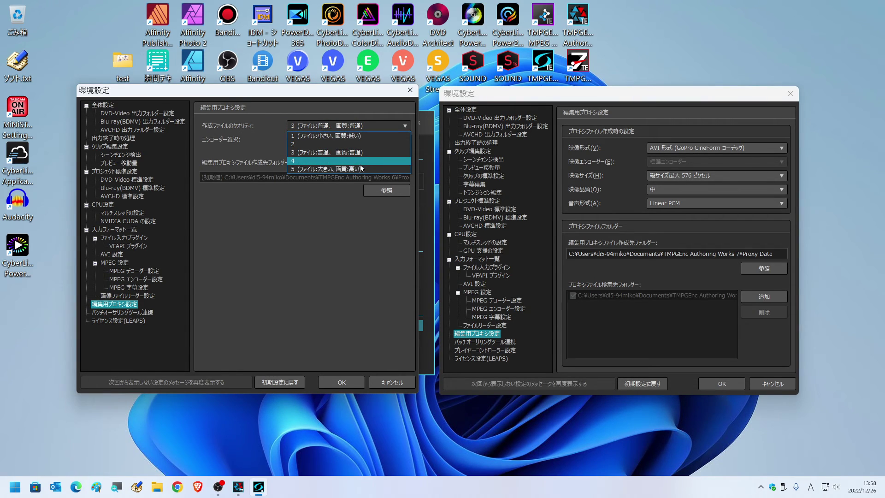